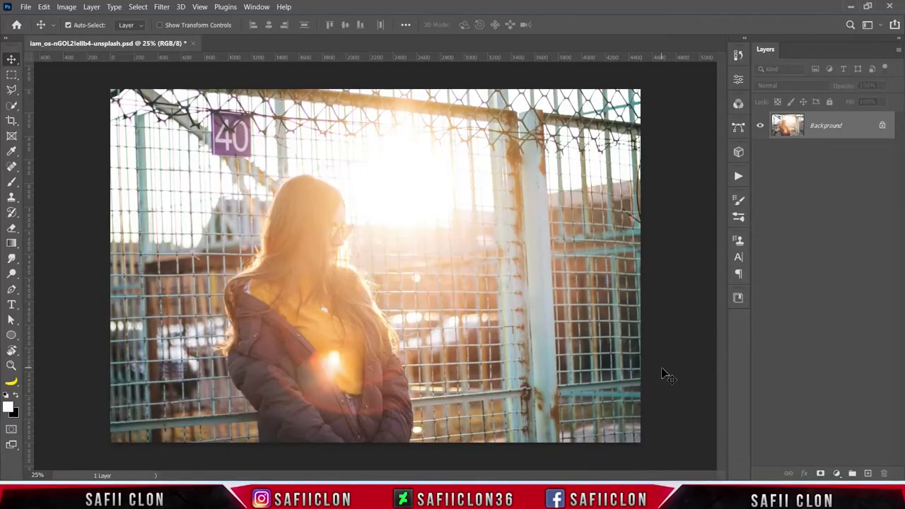
# Unlock the Background photo into Layer 0 and bring up the adjustment layer list
pyautogui.hotkey('ctrl', '-')
pyautogui.hotkey('ctrl', '+')
pyautogui.hotkey('ctrl', '+')
pyautogui.hotkey('ctrl', '-')
pyautogui.click(881, 127)
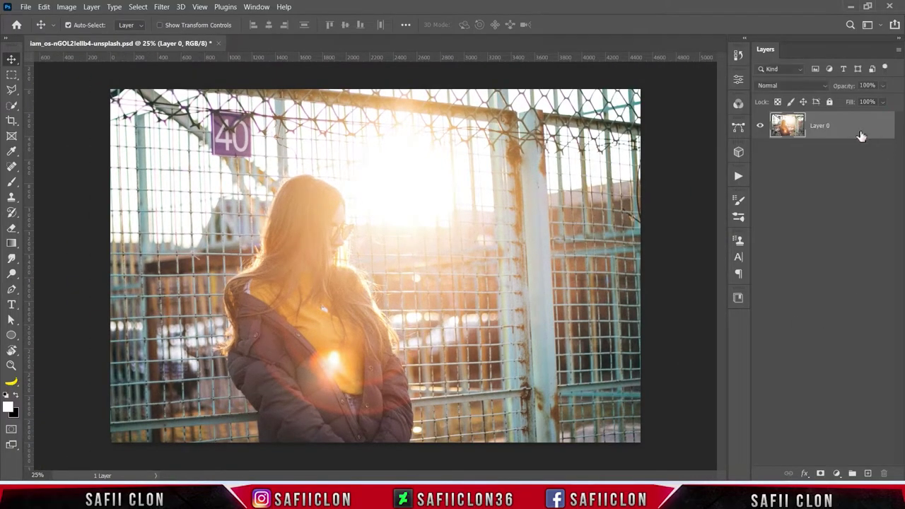
pyautogui.click(836, 474)
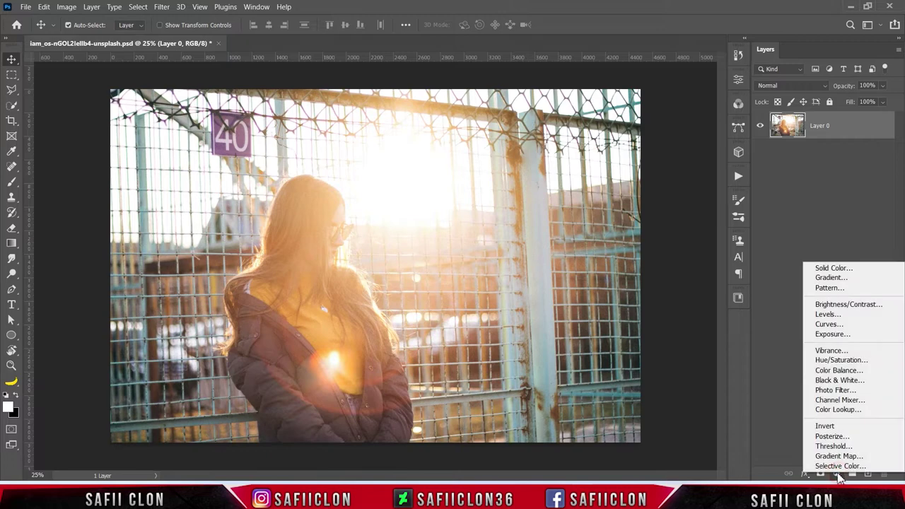
# Add a Hue/Saturation layer targeting Reds at Hue -36, Saturation -68, Lightness -79
pyautogui.click(840, 361)
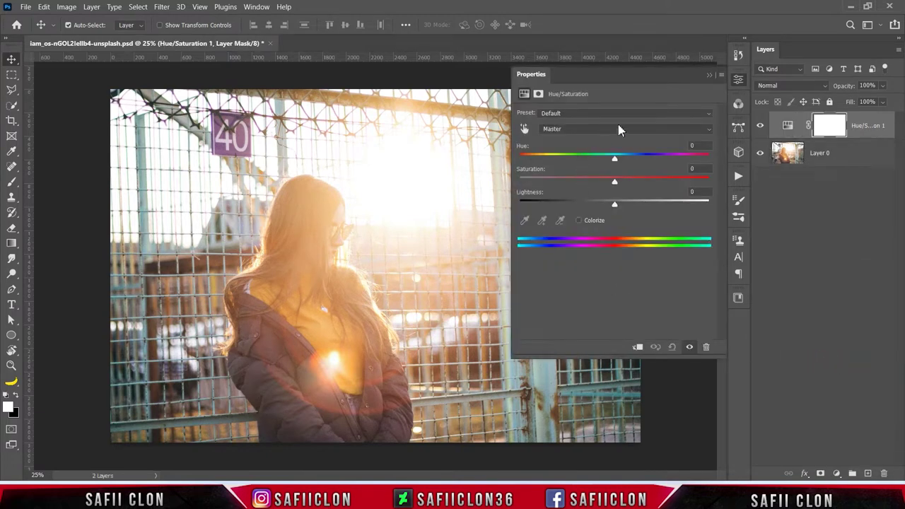
pyautogui.click(618, 128)
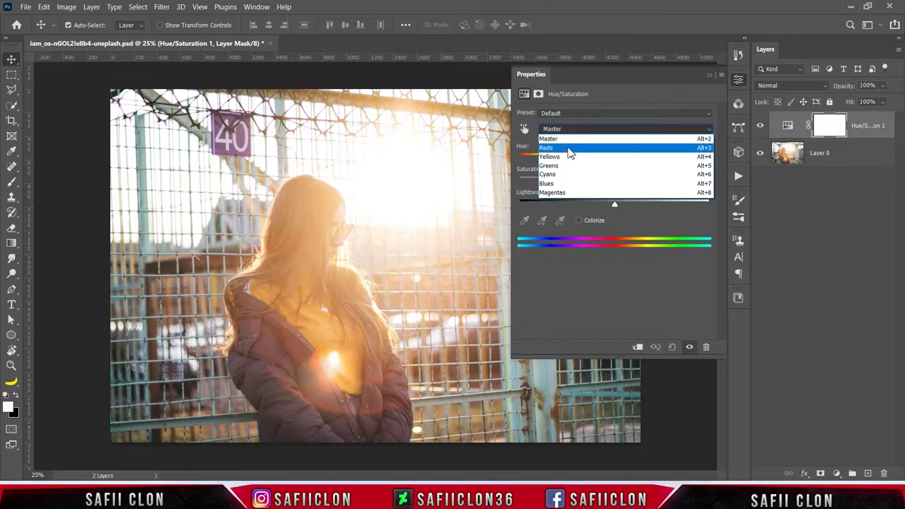
pyautogui.click(570, 150)
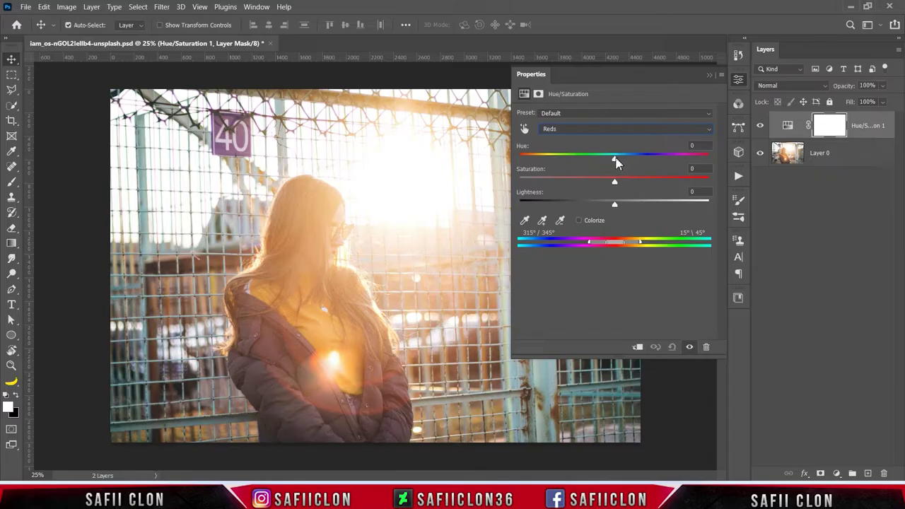
pyautogui.moveTo(615, 158); pyautogui.dragTo(580, 159)
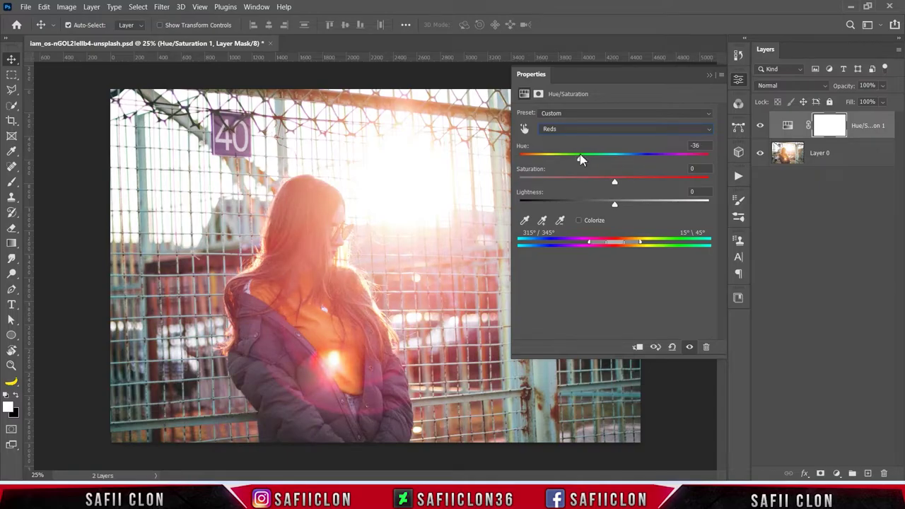
pyautogui.click(599, 114)
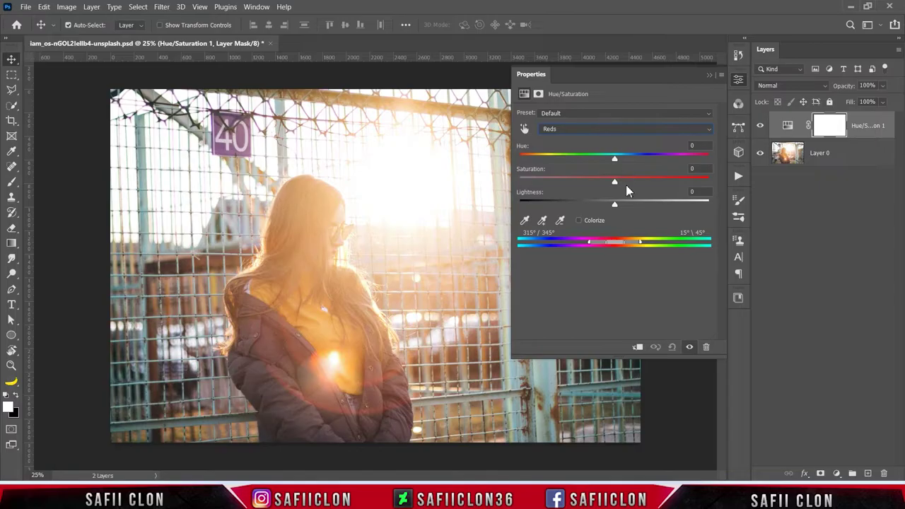
pyautogui.moveTo(616, 182); pyautogui.dragTo(552, 185)
pyautogui.moveTo(615, 159); pyautogui.dragTo(585, 159)
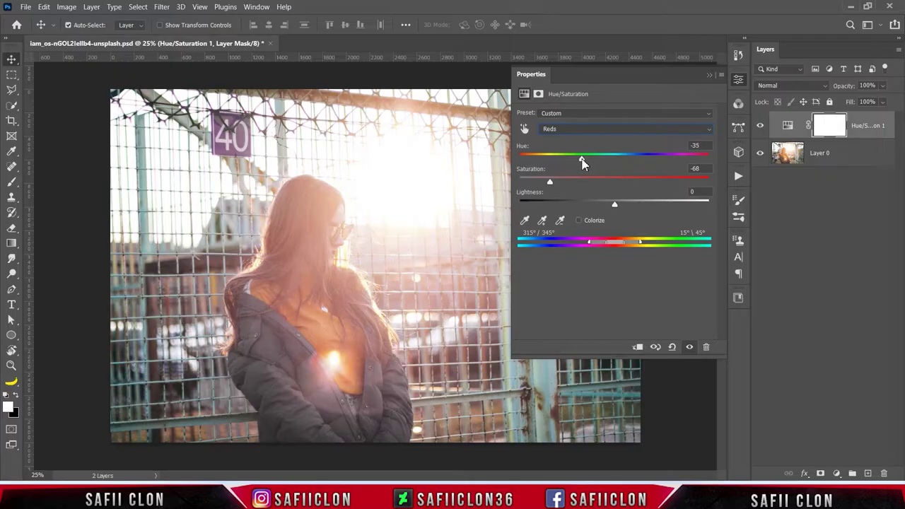
pyautogui.moveTo(614, 203); pyautogui.dragTo(529, 201)
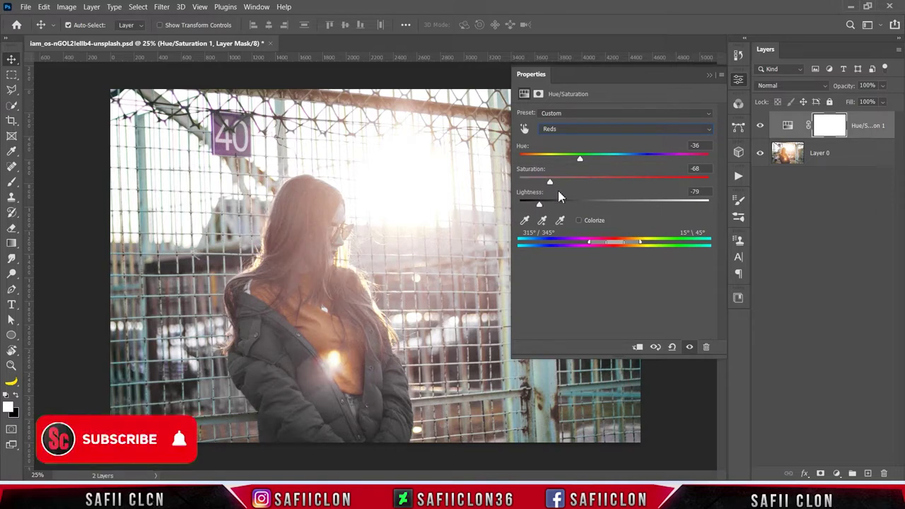
pyautogui.click(710, 74)
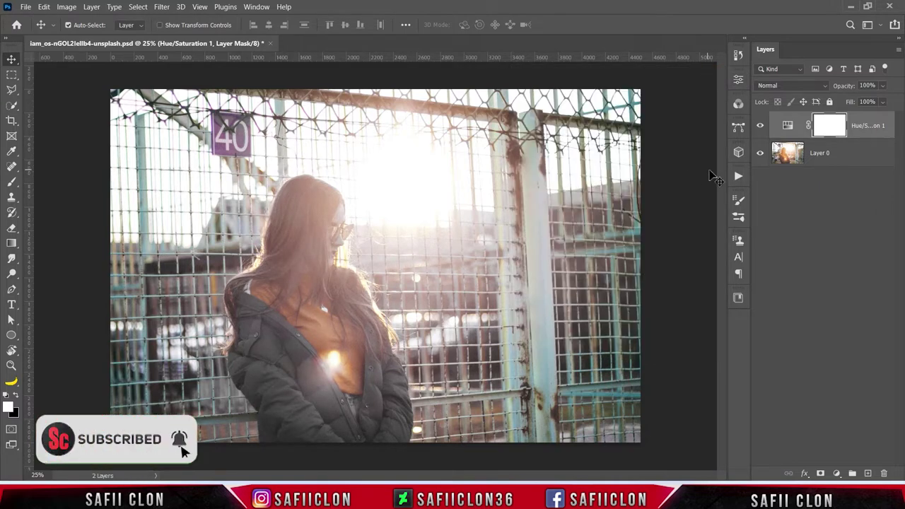
# Invert the Hue/Saturation mask to black and switch to the Brush tool
pyautogui.click(823, 127)
pyautogui.hotkey('ctrl', 'i')
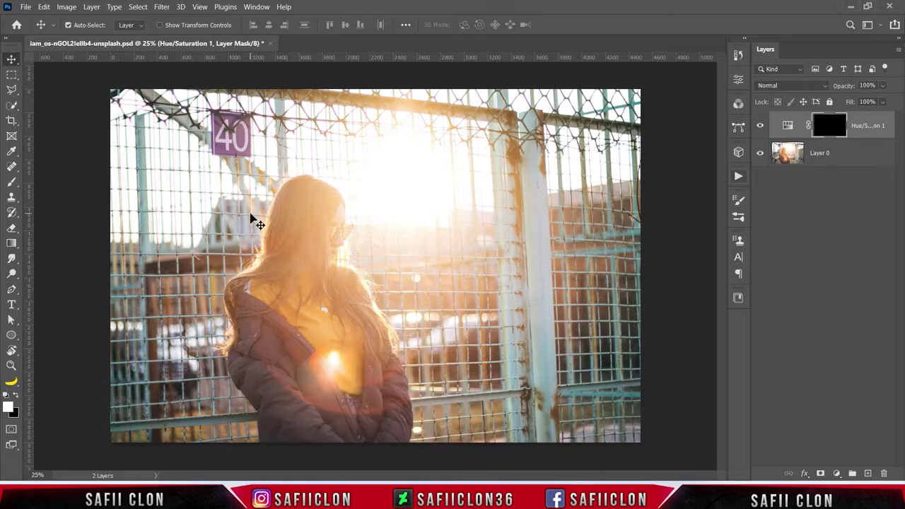
pyautogui.rightClick(11, 182)
pyautogui.click(58, 178)
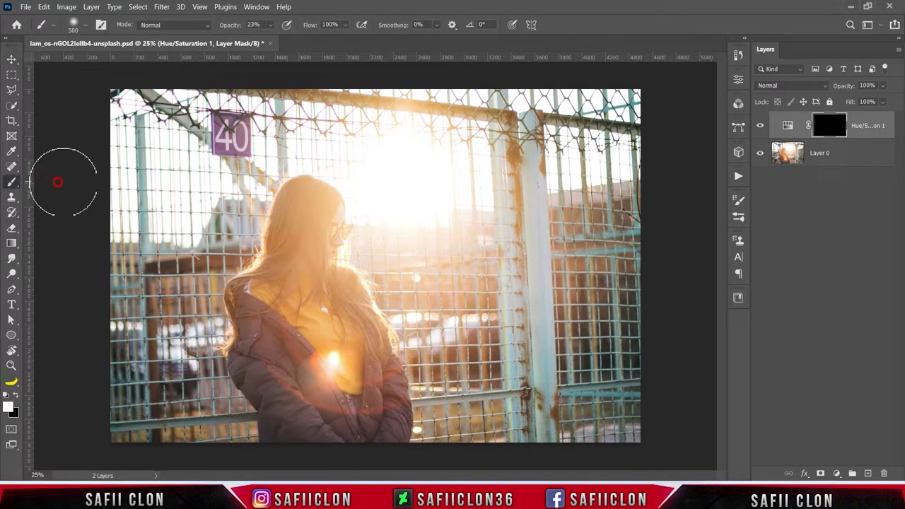
# Set the soft round white brush to 95 px at 13% opacity
pyautogui.click(84, 27)
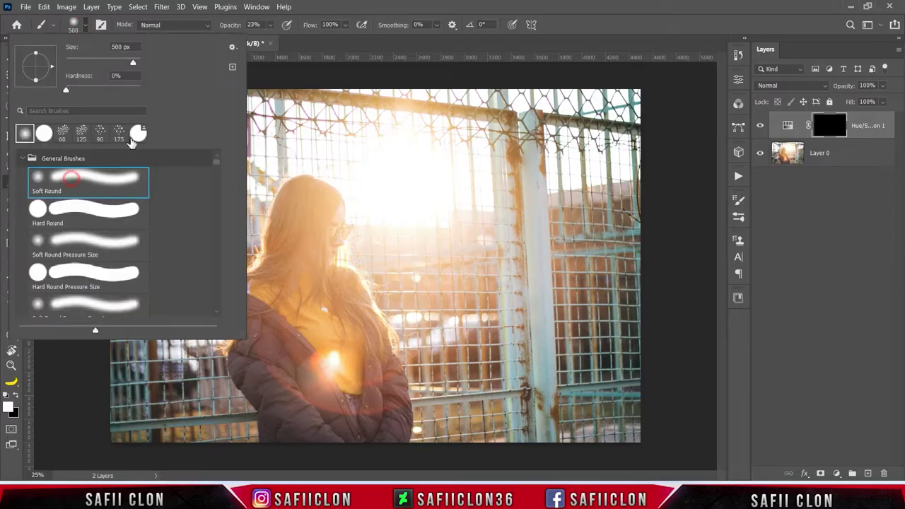
pyautogui.moveTo(122, 65); pyautogui.dragTo(110, 65)
pyautogui.click(84, 27)
pyautogui.click(271, 25)
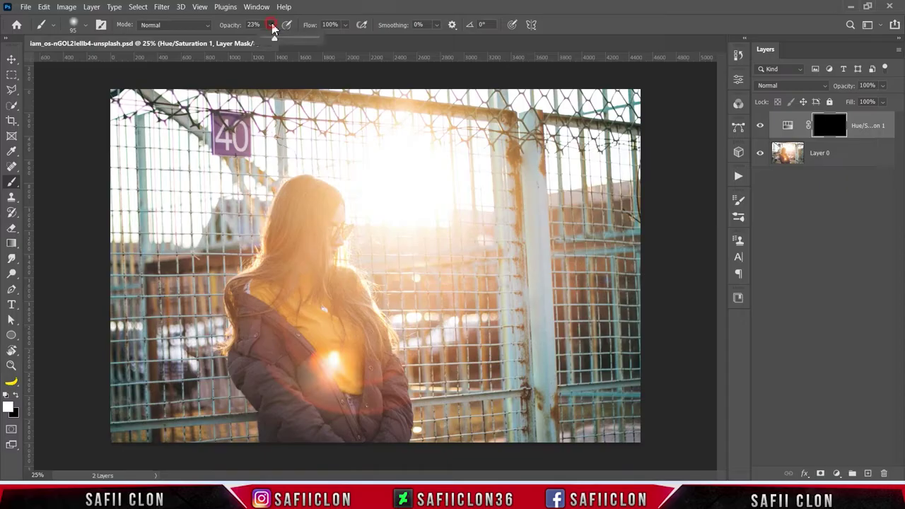
pyautogui.press('Return')
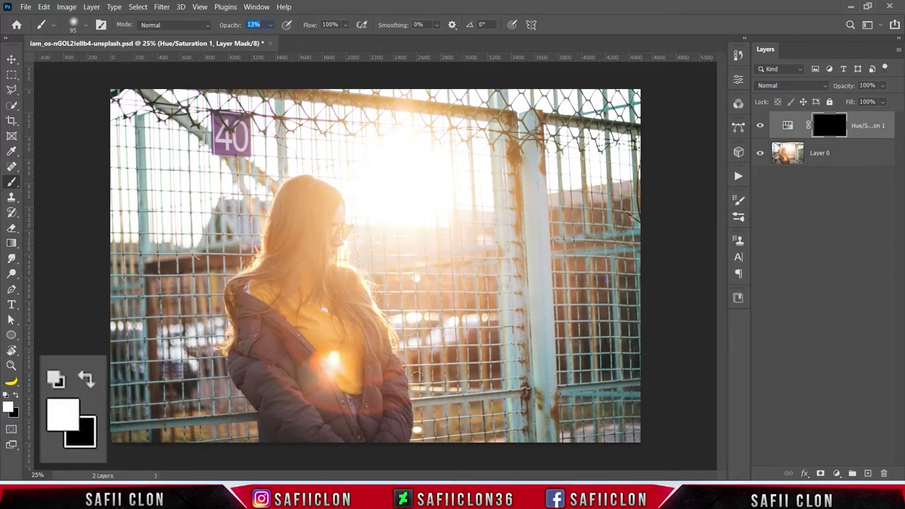
pyautogui.scroll(1, 417, 378)
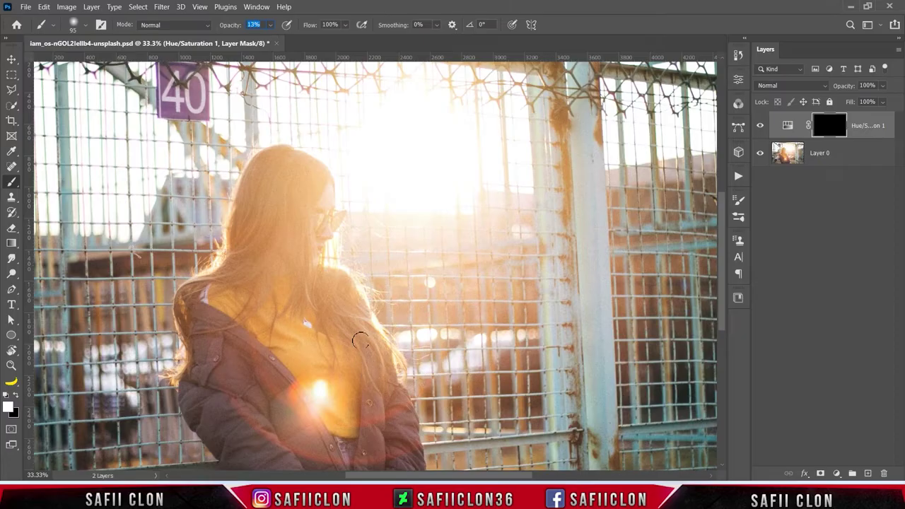
# Paint white on the mask over the jacket and chest to reveal the darkened reds
pyautogui.scroll(-3, 355, 338)
pyautogui.press(']')
pyautogui.press(']')
pyautogui.press(']')
pyautogui.moveTo(290, 362); pyautogui.dragTo(316, 374)
pyautogui.click(292, 364)
pyautogui.click(243, 325)
pyautogui.click(251, 283)
pyautogui.press(']')
pyautogui.click(335, 382)
pyautogui.press('[')
pyautogui.moveTo(335, 382); pyautogui.dragTo(400, 326)
# Dab more darkening onto the lower jacket while adjusting the brush size
pyautogui.press(']')
pyautogui.press(']')
pyautogui.press(']')
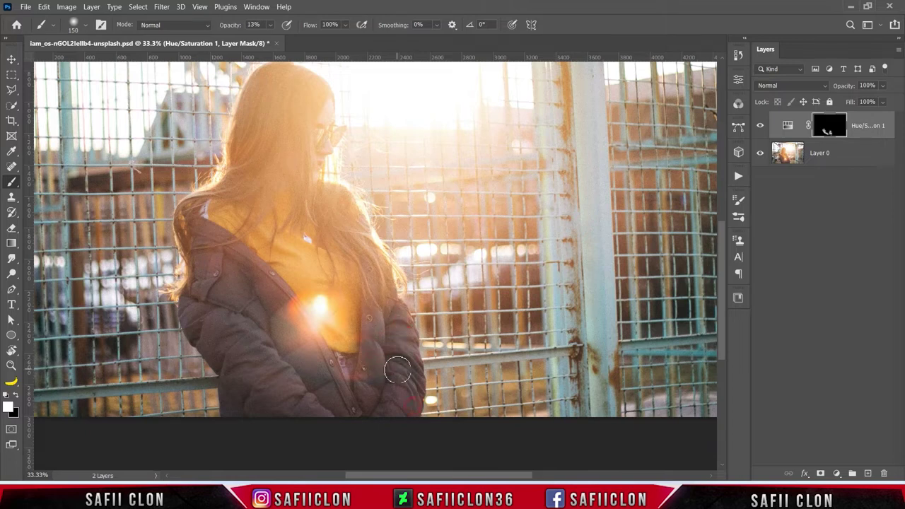
pyautogui.scroll(-1, 406, 382)
pyautogui.click(410, 391)
pyautogui.press('[')
pyautogui.press('[')
pyautogui.press('[')
pyautogui.press('[')
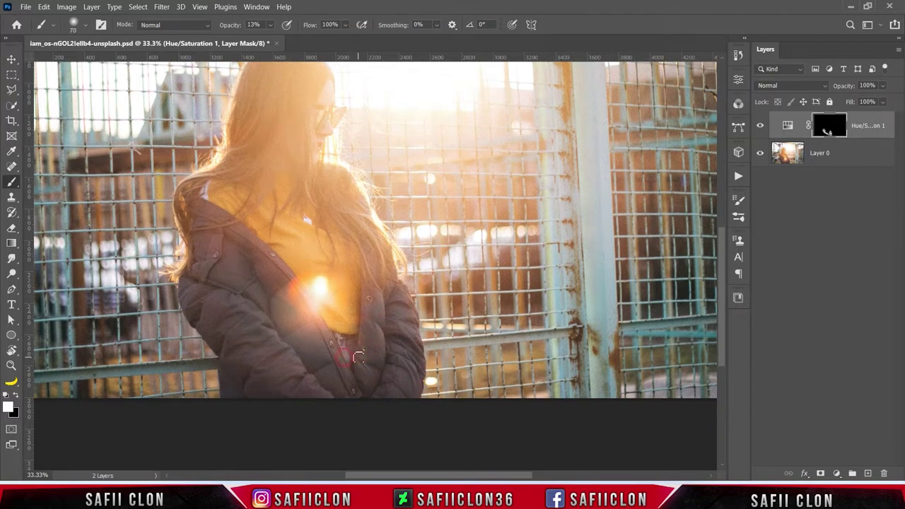
pyautogui.press(']')
pyautogui.press(']')
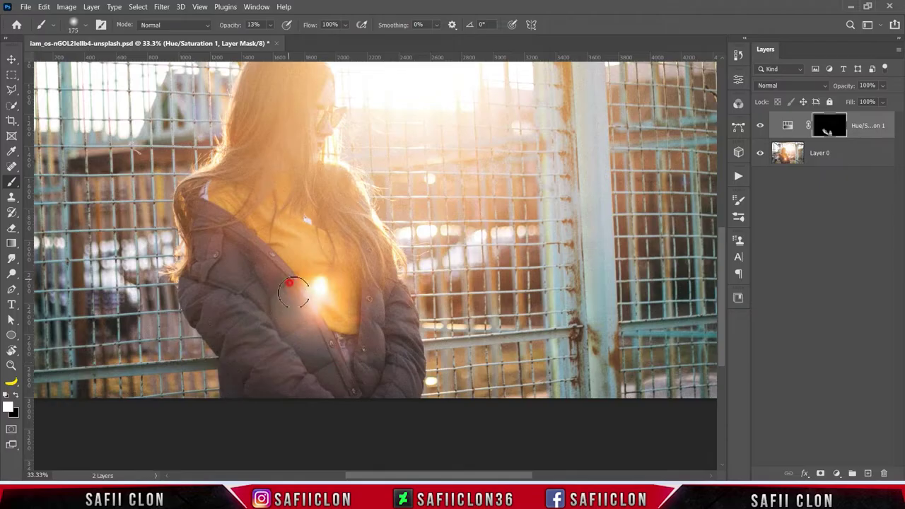
pyautogui.press(']')
pyautogui.press(']')
pyautogui.press(']')
pyautogui.press(']')
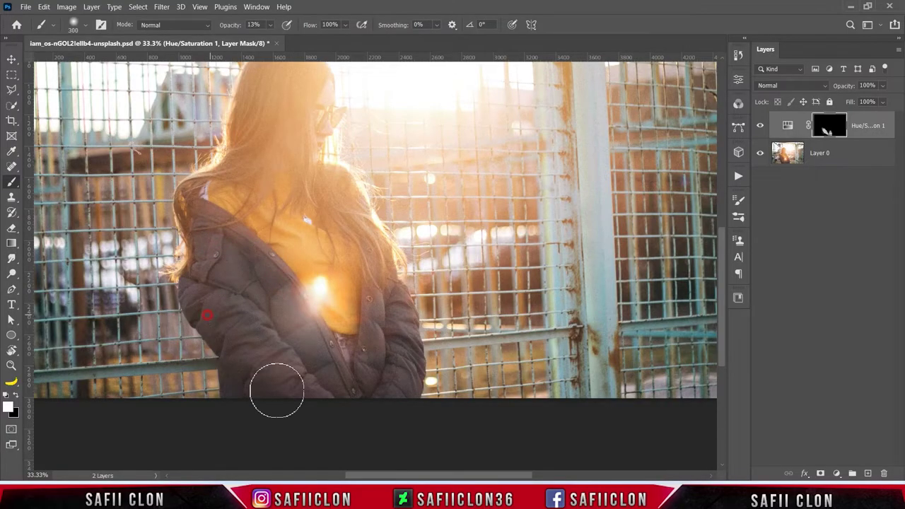
pyautogui.press('[')
pyautogui.press('[')
pyautogui.press('[')
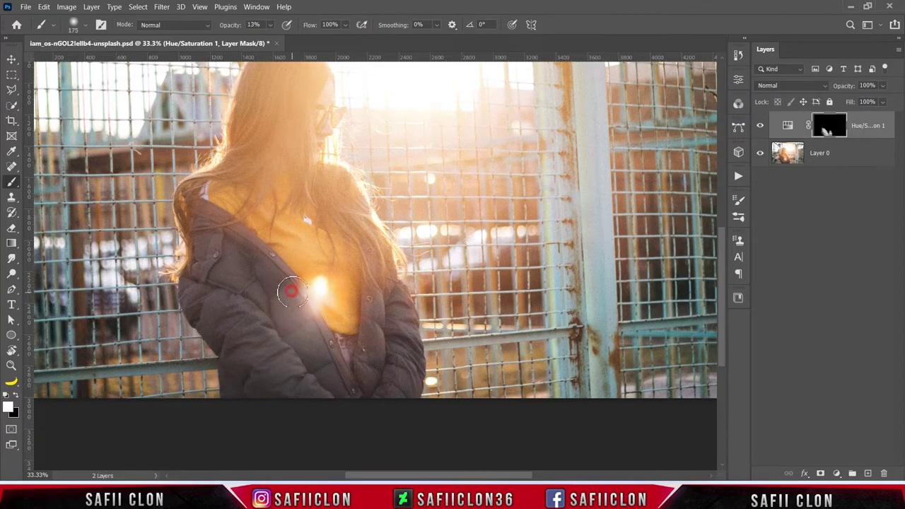
pyautogui.press('[')
pyautogui.press('[')
pyautogui.press('[')
pyautogui.press(']')
pyautogui.press(']')
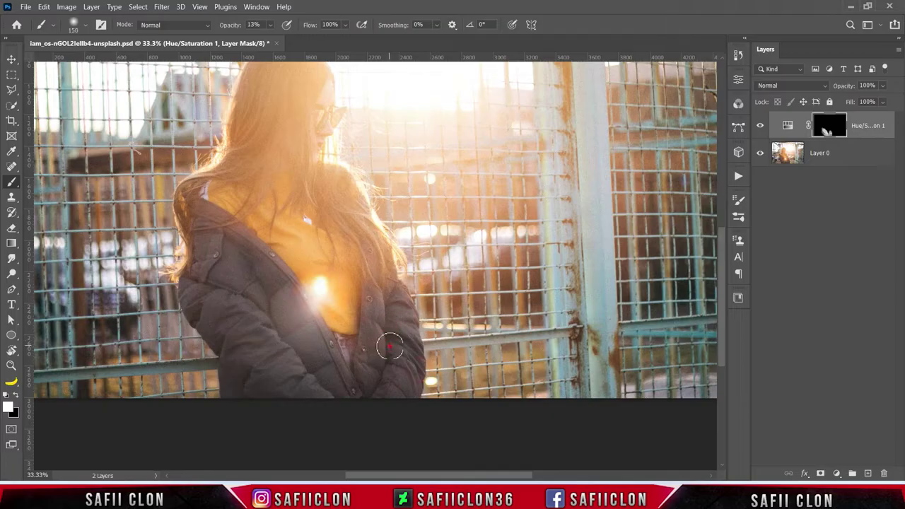
pyautogui.press(']')
pyautogui.press(']')
# Toggle the Hue/Saturation layer off and on to compare, then reopen the adjustment list
pyautogui.click(760, 128)
pyautogui.click(761, 127)
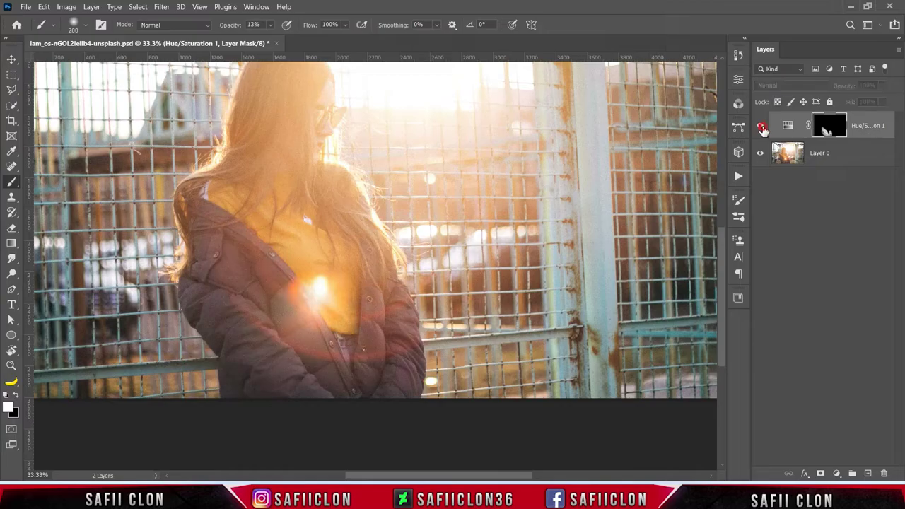
pyautogui.click(761, 127)
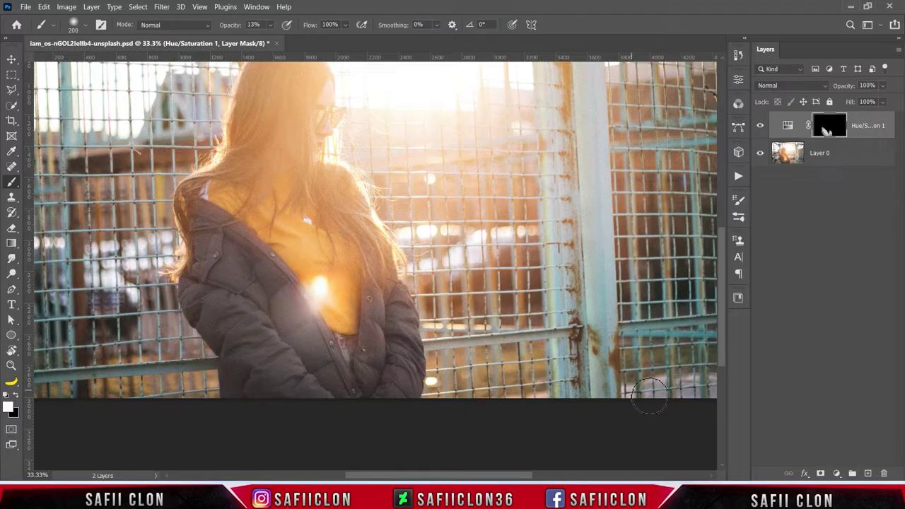
pyautogui.click(838, 476)
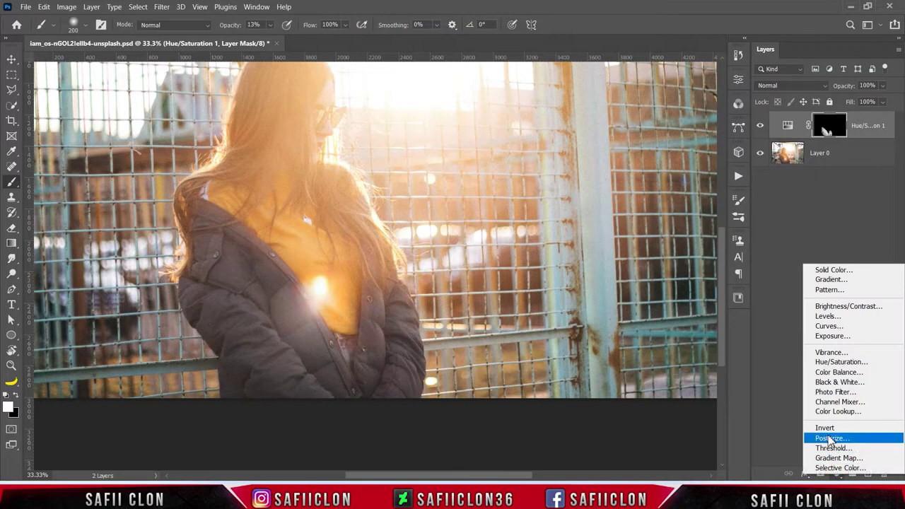
# Add a Brightness/Contrast layer at Brightness -133, Contrast 13, with its mask inverted to black
pyautogui.click(837, 309)
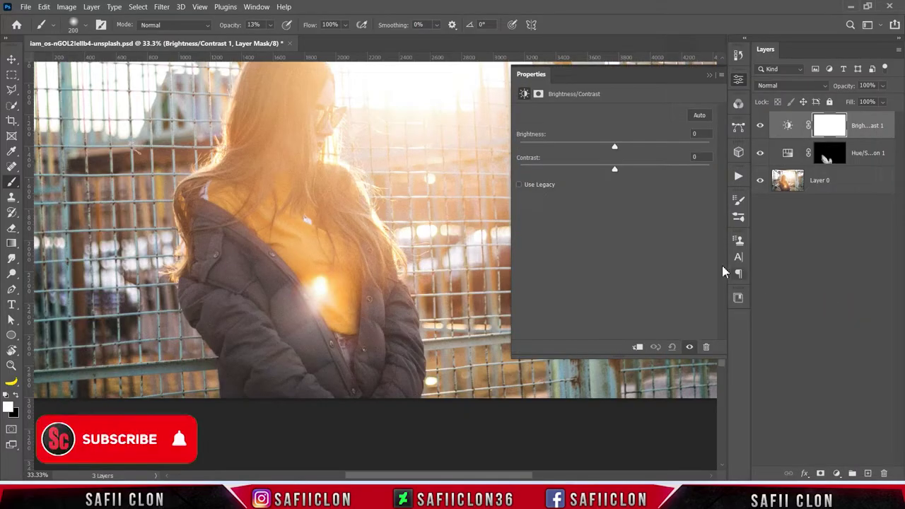
pyautogui.moveTo(614, 147); pyautogui.dragTo(535, 156)
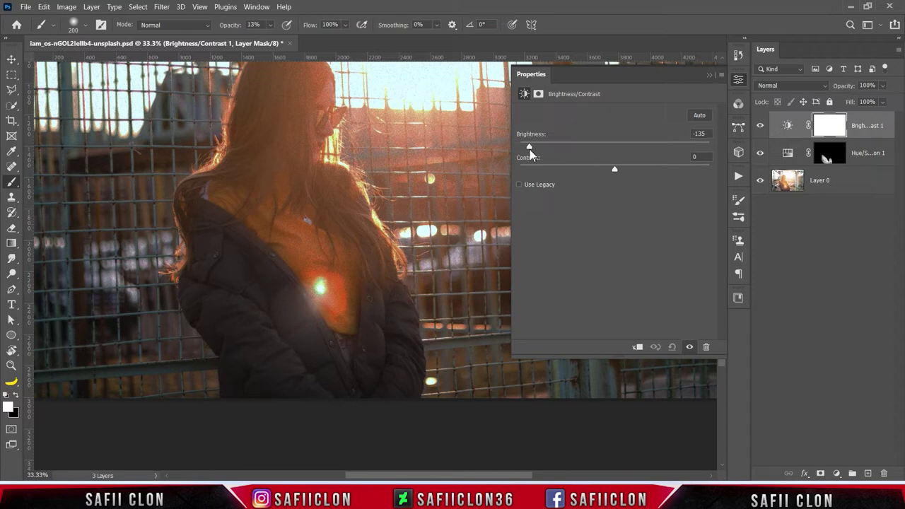
pyautogui.moveTo(615, 172); pyautogui.dragTo(621, 173)
pyautogui.moveTo(633, 174); pyautogui.dragTo(626, 171)
pyautogui.click(708, 75)
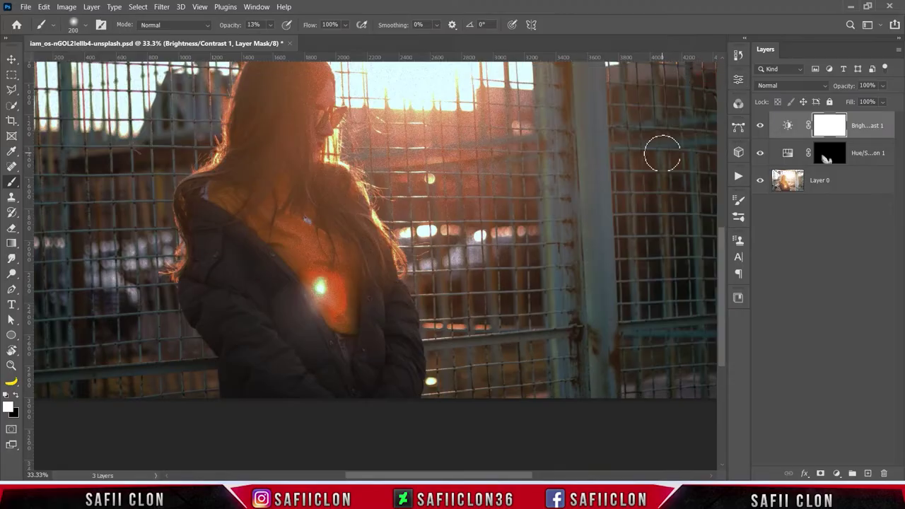
pyautogui.hotkey('ctrl', 'i')
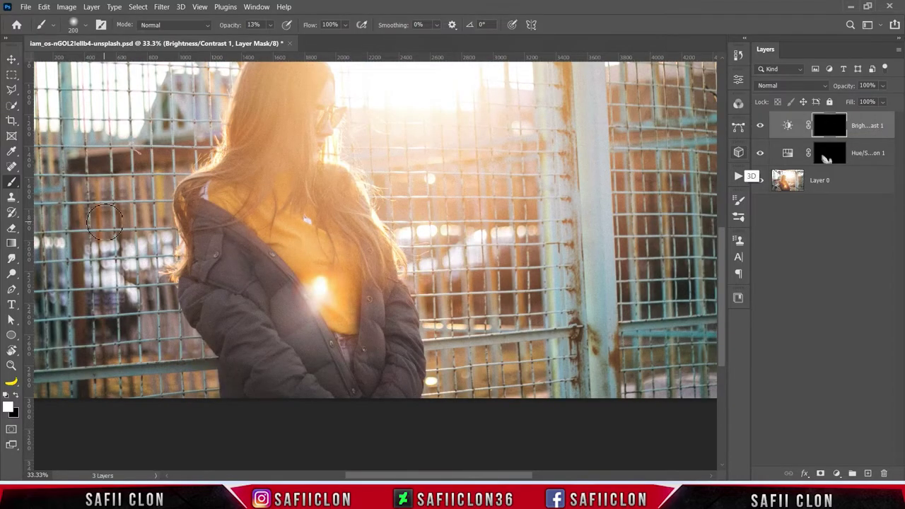
# Reselect the soft Brush and set it to 171 px at low opacity
pyautogui.rightClick(11, 181)
pyautogui.click(39, 178)
pyautogui.rightClick(12, 180)
pyautogui.click(57, 178)
pyautogui.click(85, 25)
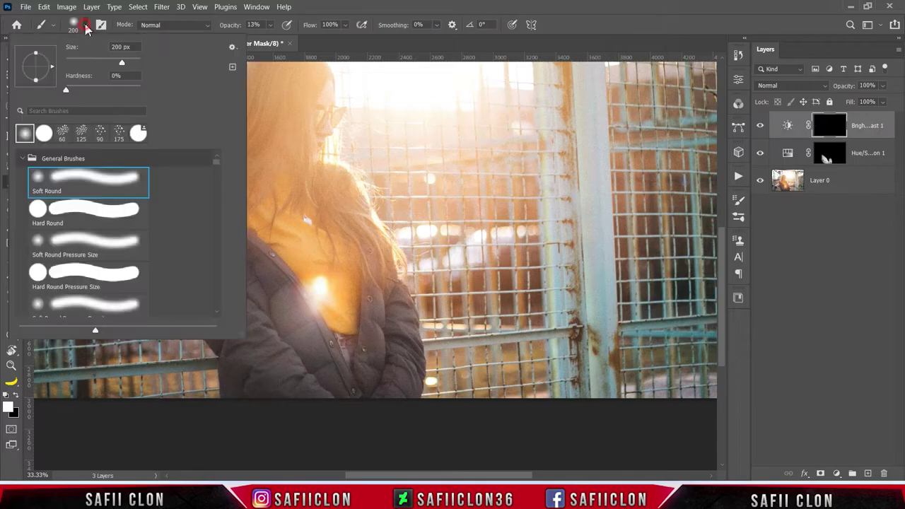
pyautogui.moveTo(120, 62); pyautogui.dragTo(111, 58)
pyautogui.click(84, 26)
pyautogui.click(271, 26)
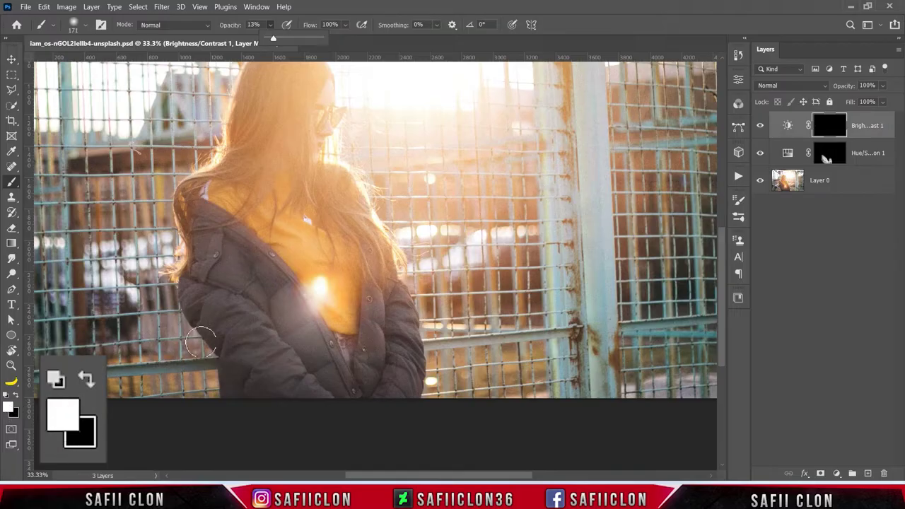
pyautogui.click(315, 316)
# Paint a small glow on the woman's chest at 9% opacity, then compare visibility
pyautogui.moveTo(314, 316); pyautogui.dragTo(319, 297)
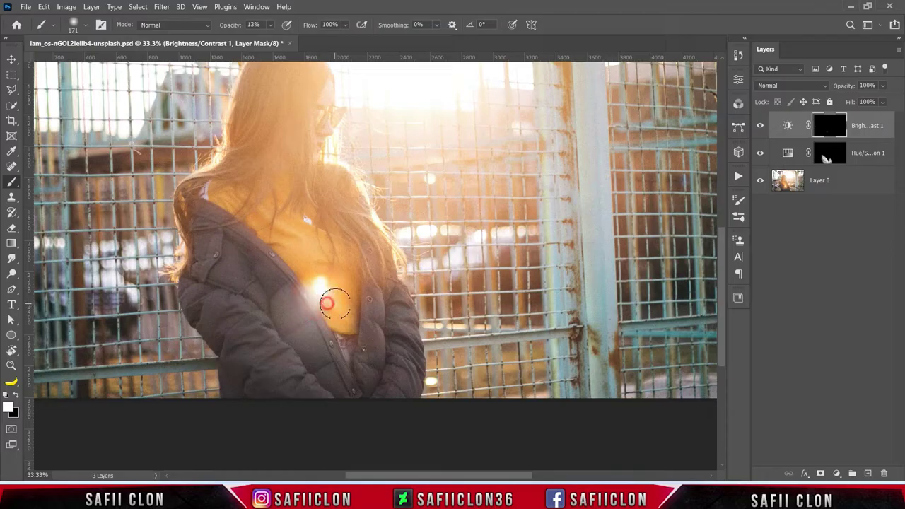
pyautogui.moveTo(319, 297)
pyautogui.mouseDown()
pyautogui.moveTo(311, 300)
pyautogui.moveTo(327, 296)
pyautogui.moveTo(338, 315)
pyautogui.mouseUp()
pyautogui.press('0')
pyautogui.press('9')
pyautogui.press(']')
pyautogui.press(']')
pyautogui.press(']')
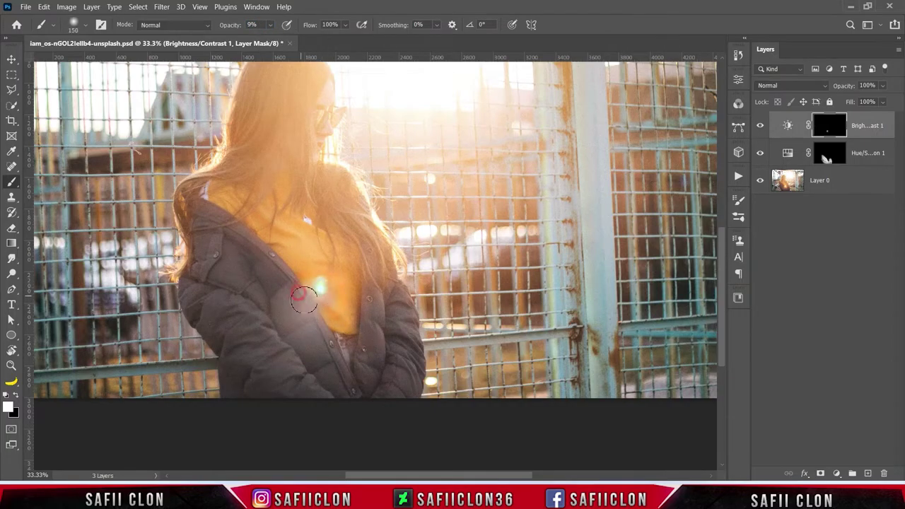
pyautogui.press(']')
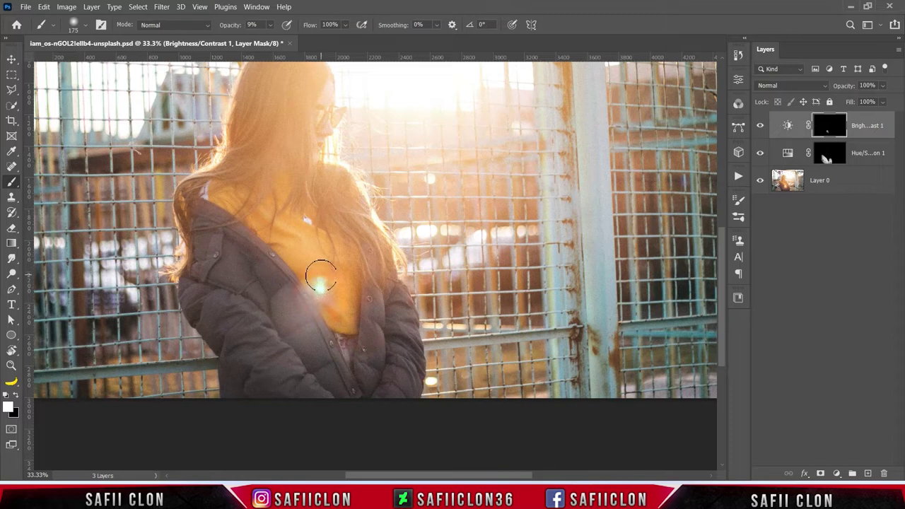
pyautogui.press('[')
pyautogui.press('[')
pyautogui.press('[')
pyautogui.press('[')
pyautogui.press('[')
pyautogui.click(761, 127)
pyautogui.click(760, 128)
# Drop brush opacity to 6% and size to 150, compare the glow, and zoom out
pyautogui.moveTo(269, 25); pyautogui.dragTo(265, 41)
pyautogui.press(']')
pyautogui.press(']')
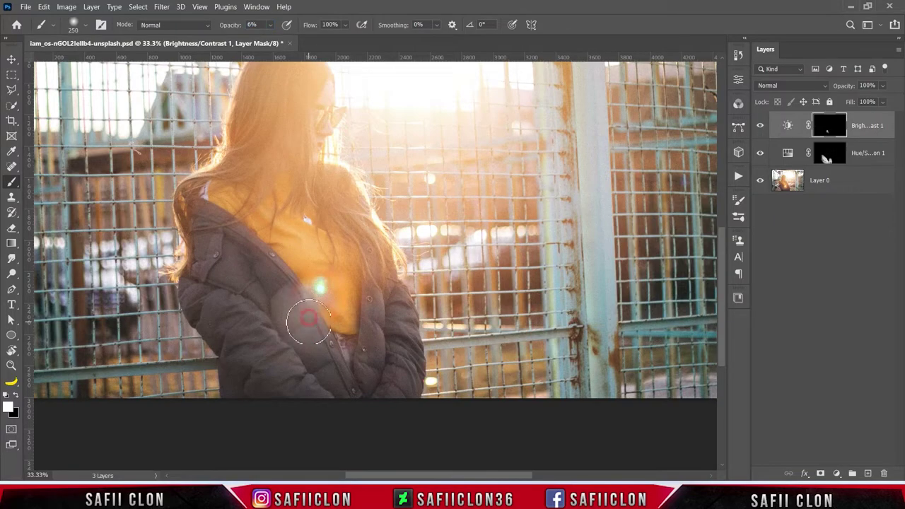
pyautogui.press(']')
pyautogui.press(']')
pyautogui.press(']')
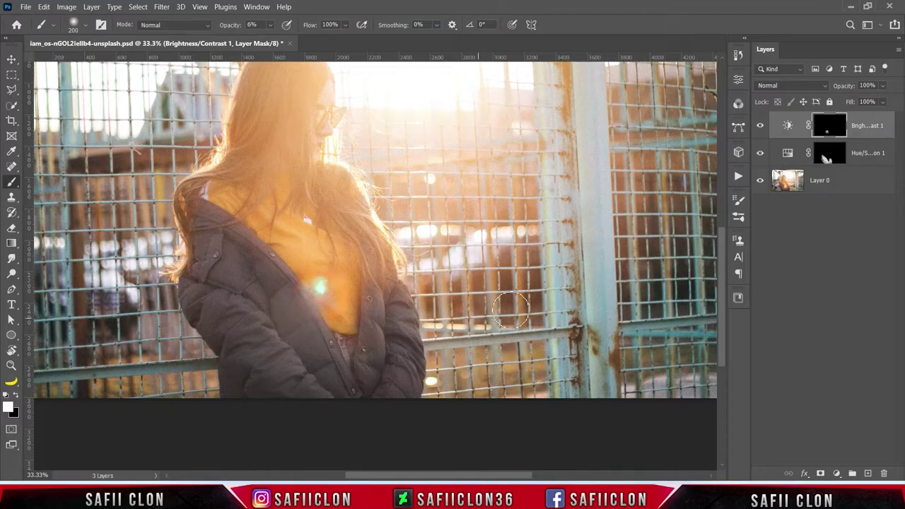
pyautogui.click(760, 126)
pyautogui.click(759, 126)
pyautogui.hotkey('ctrl', '-')
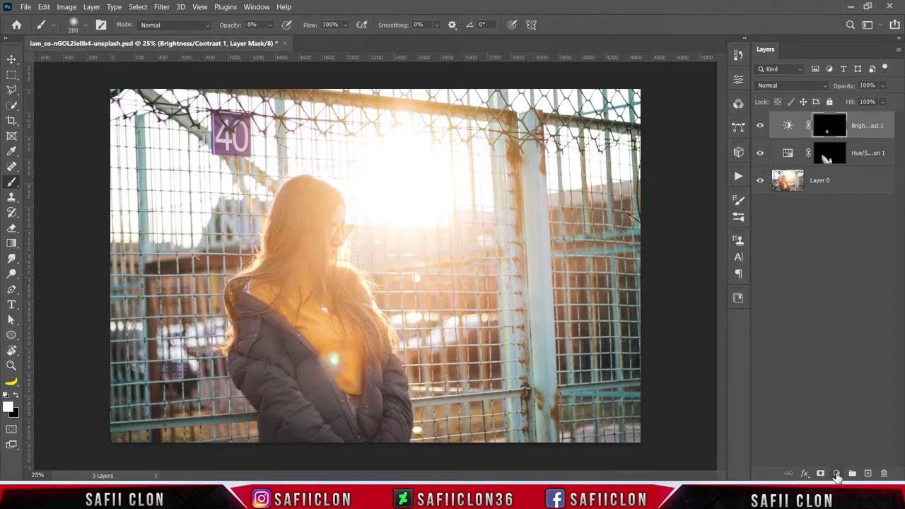
# Add a clipped, colorized Hue/Saturation 2 layer at Hue 31, Saturation 58 for a golden tint
pyautogui.click(836, 474)
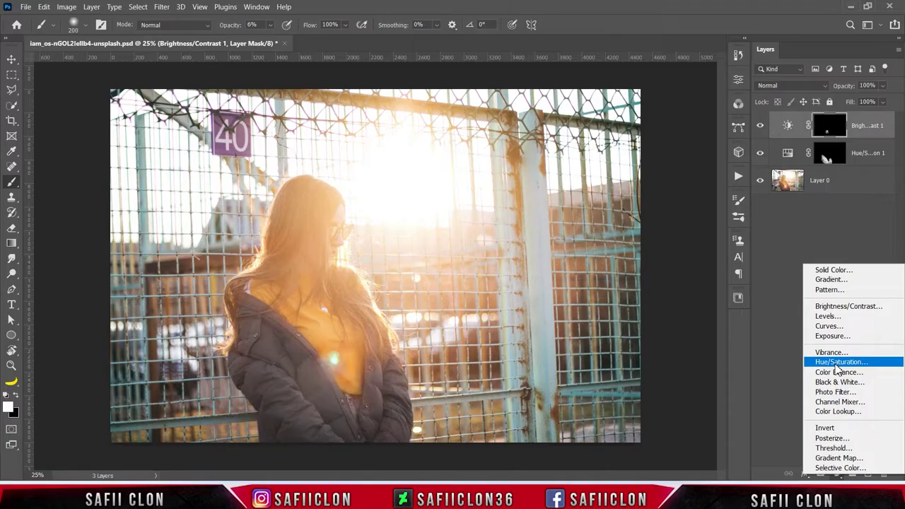
pyautogui.click(838, 362)
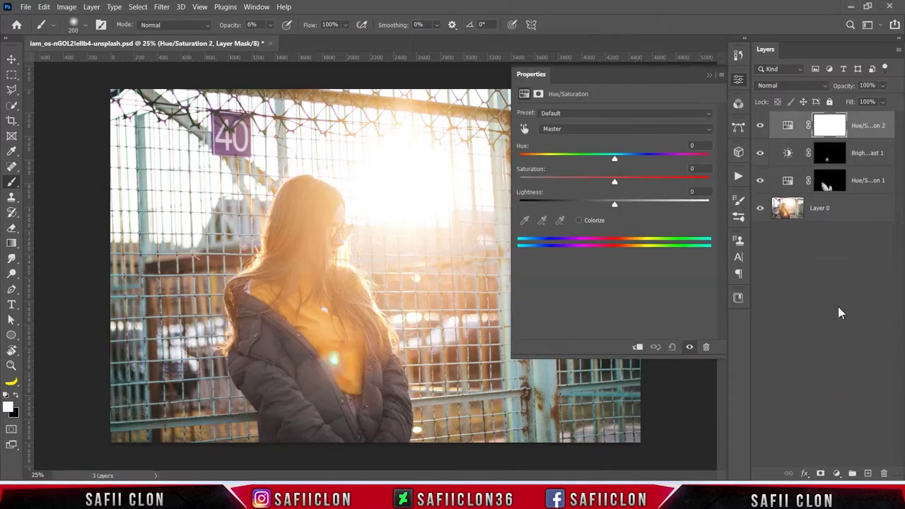
pyautogui.click(636, 347)
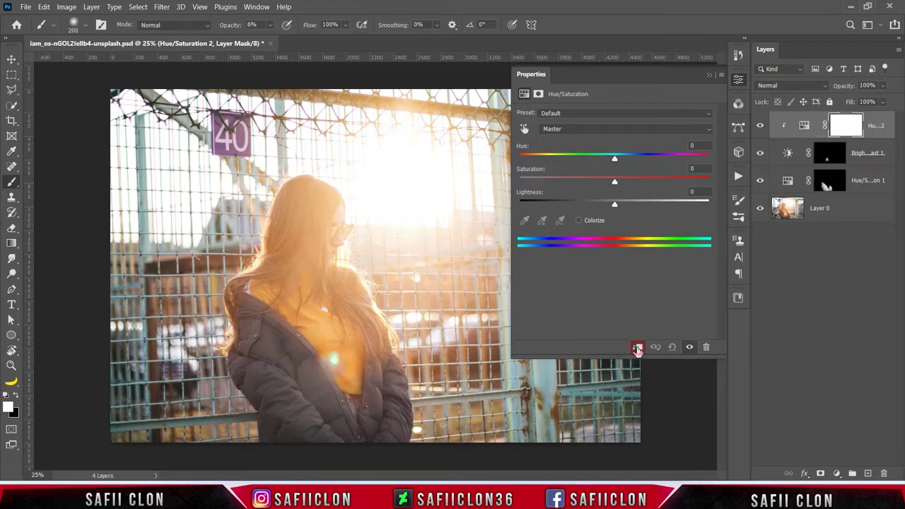
pyautogui.click(578, 220)
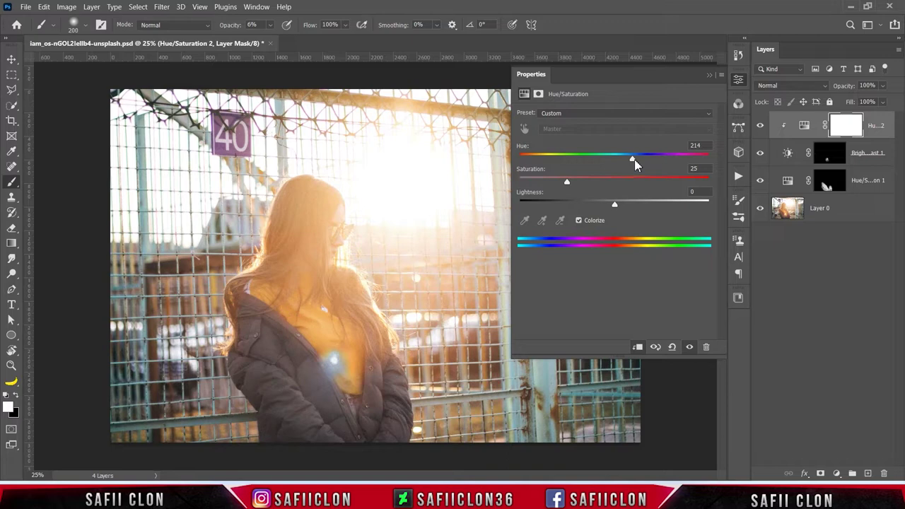
pyautogui.moveTo(634, 163); pyautogui.dragTo(548, 157)
pyautogui.moveTo(610, 189)
pyautogui.mouseDown()
pyautogui.moveTo(619, 188)
pyautogui.moveTo(607, 205)
pyautogui.mouseUp()
pyautogui.click(708, 75)
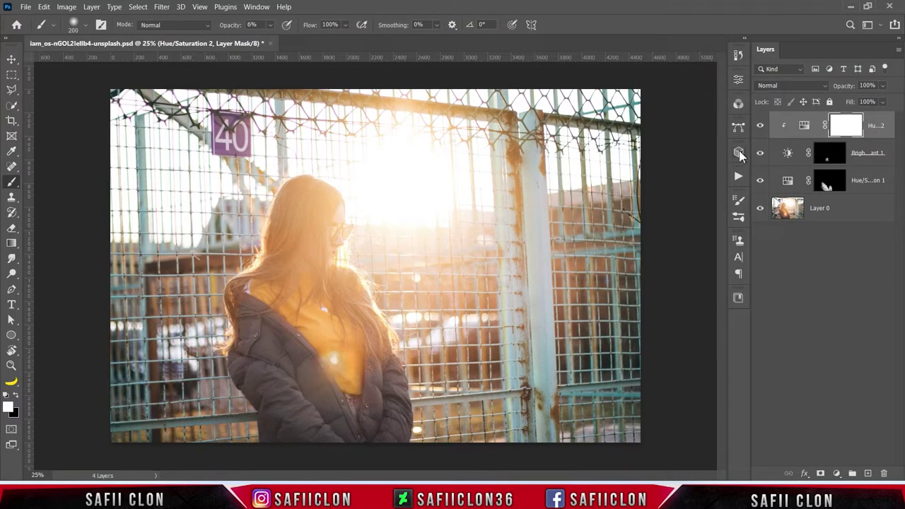
pyautogui.click(760, 127)
pyautogui.click(761, 127)
# Select the adjustment layer and stamp all visible layers into Layer 1 with Ctrl+Shift+Alt+E
pyautogui.click(876, 122)
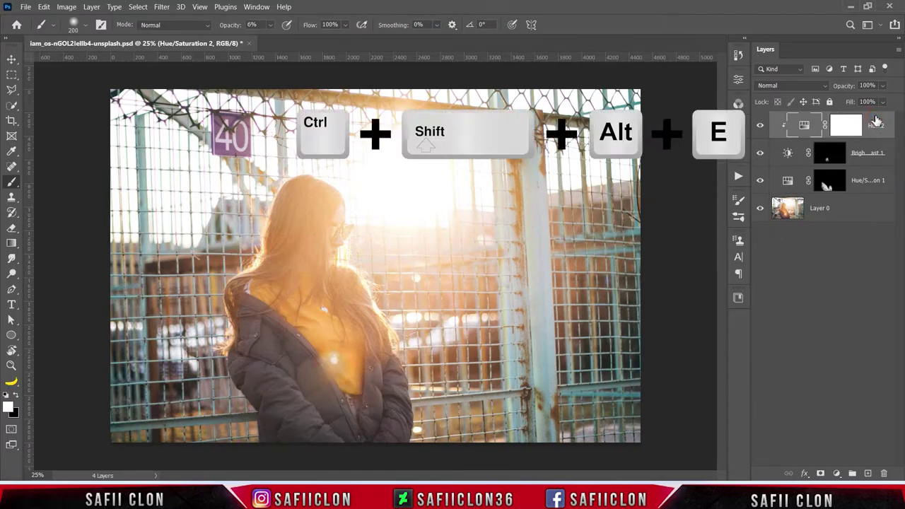
pyautogui.hotkey('ctrl', 'shift', 'alt', 'e')
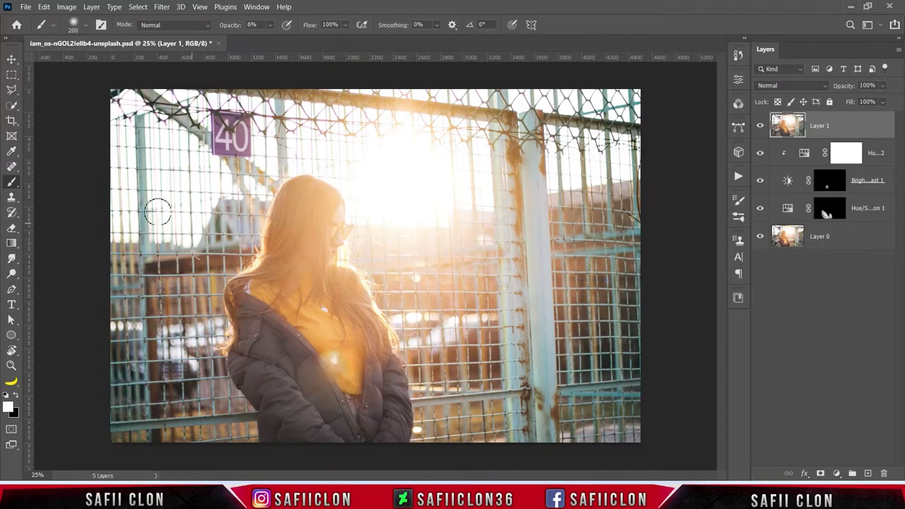
# Switch to the Patch Tool and patch out the bright spot on the jacket
pyautogui.rightClick(12, 169)
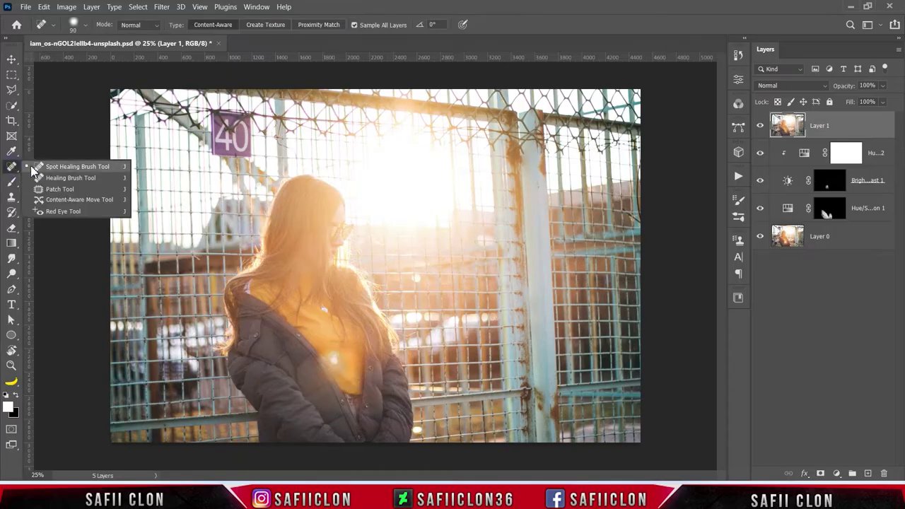
pyautogui.click(55, 193)
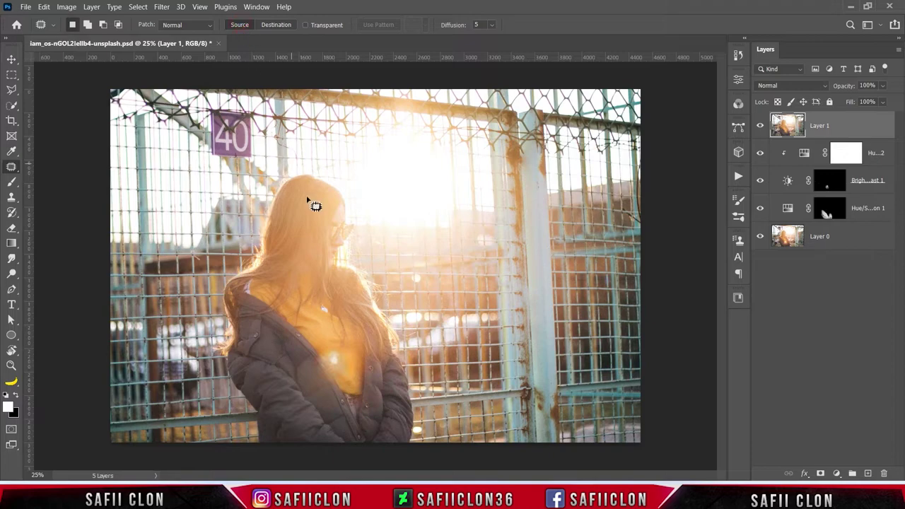
pyautogui.scroll(2, 332, 229)
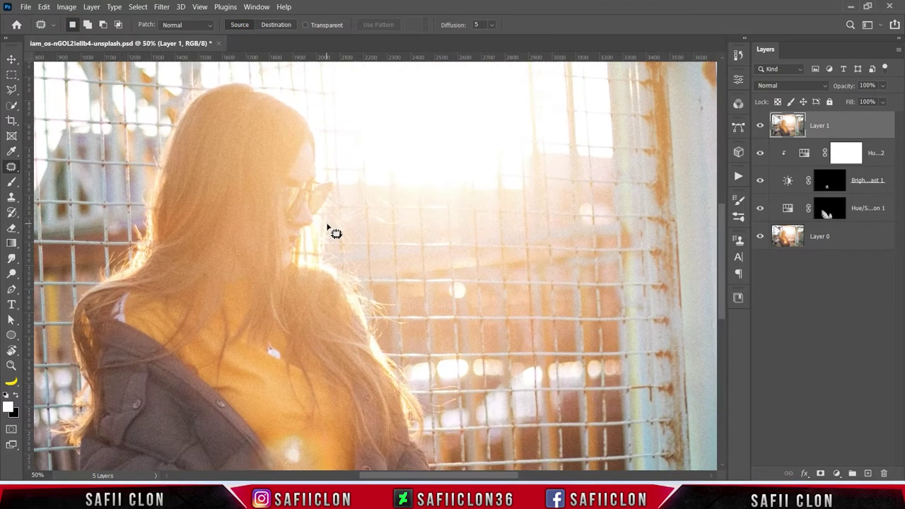
pyautogui.scroll(-2, 332, 229)
pyautogui.scroll(-2, 340, 226)
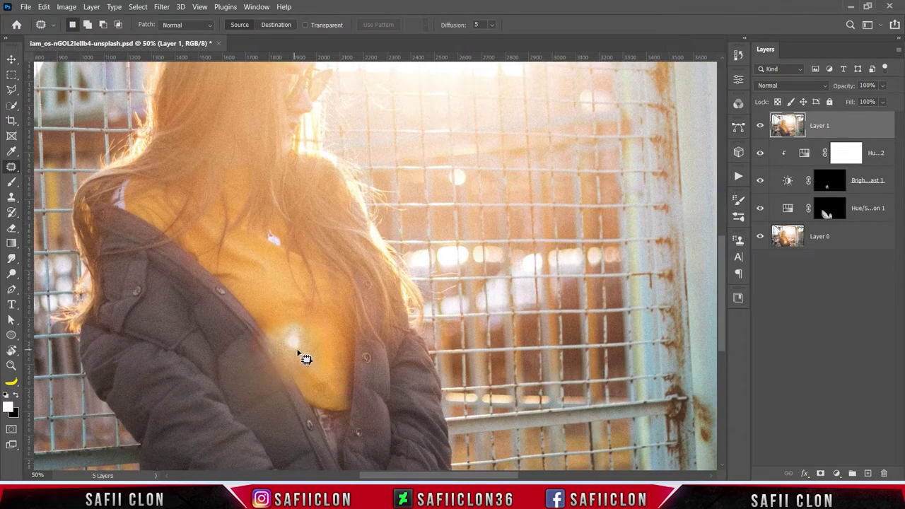
pyautogui.moveTo(304, 341); pyautogui.dragTo(297, 359)
pyautogui.moveTo(312, 344); pyautogui.dragTo(324, 356)
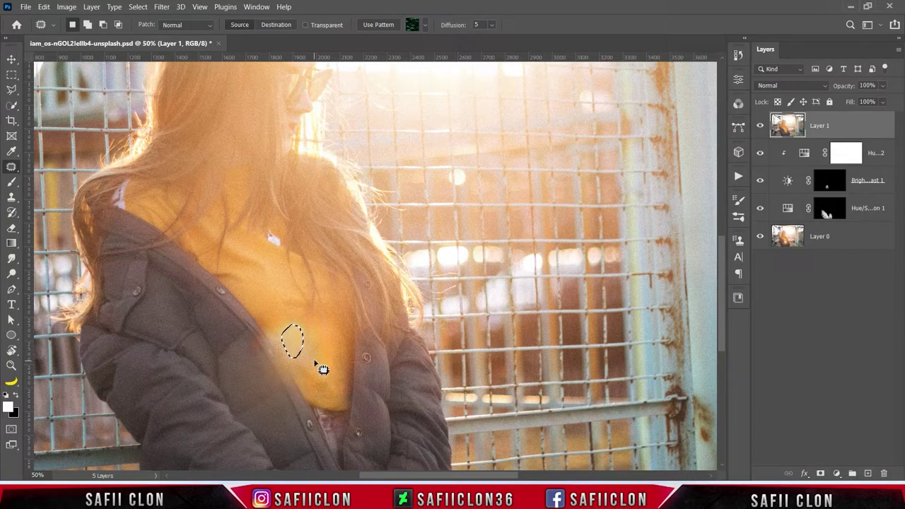
pyautogui.hotkey('ctrl', 'd')
# Patch another bright spot on the chest and start outlining a further one
pyautogui.moveTo(305, 368); pyautogui.dragTo(316, 358)
pyautogui.moveTo(290, 346)
pyautogui.mouseDown()
pyautogui.moveTo(289, 331)
pyautogui.moveTo(311, 337)
pyautogui.moveTo(297, 339)
pyautogui.moveTo(323, 373)
pyautogui.mouseUp()
pyautogui.hotkey('ctrl', 'd')
pyautogui.moveTo(277, 341); pyautogui.dragTo(313, 373)
pyautogui.scroll(-3, 466, 384)
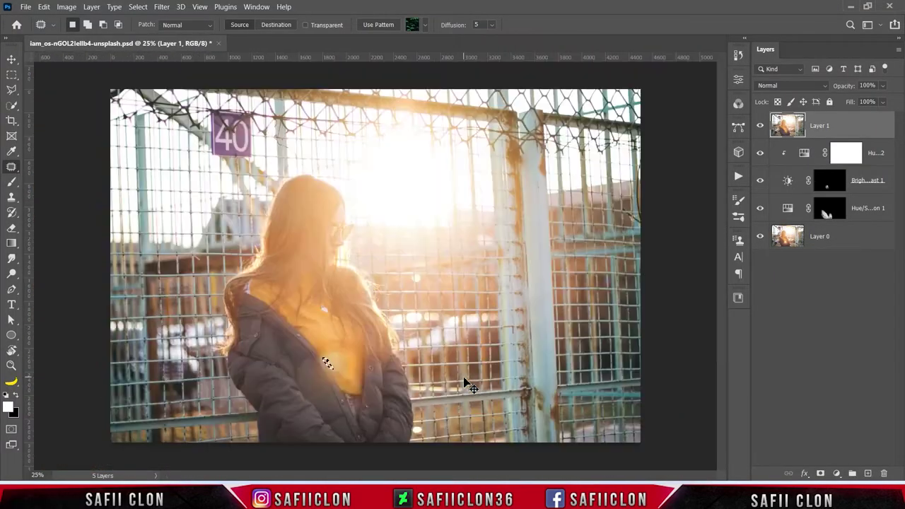
pyautogui.scroll(1, 466, 383)
pyautogui.scroll(1, 363, 377)
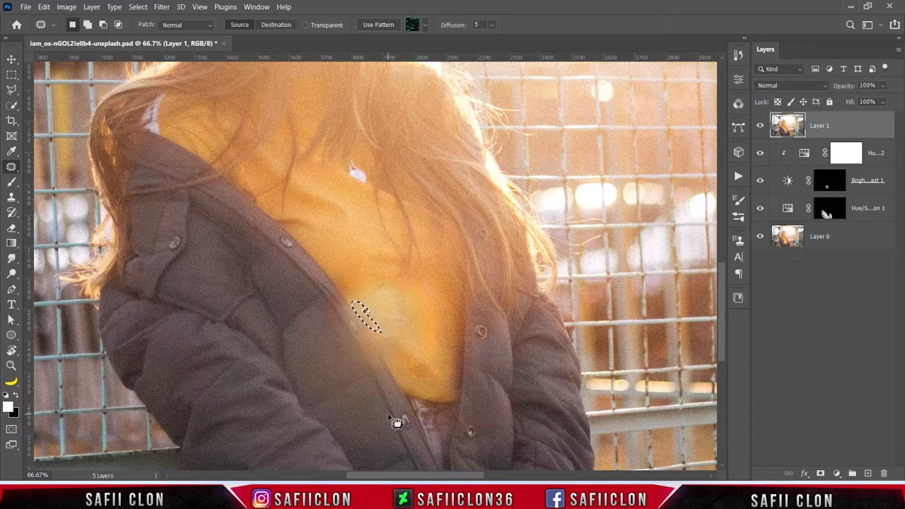
# Patch two thin bright streaks on the chest, zoom out, and reopen the adjustment list
pyautogui.click(368, 357)
pyautogui.moveTo(358, 319); pyautogui.dragTo(372, 348)
pyautogui.moveTo(393, 405)
pyautogui.mouseDown()
pyautogui.moveTo(415, 438)
pyautogui.moveTo(448, 339)
pyautogui.mouseUp()
pyautogui.moveTo(396, 295)
pyautogui.mouseDown()
pyautogui.moveTo(418, 343)
pyautogui.moveTo(391, 323)
pyautogui.moveTo(380, 297)
pyautogui.mouseUp()
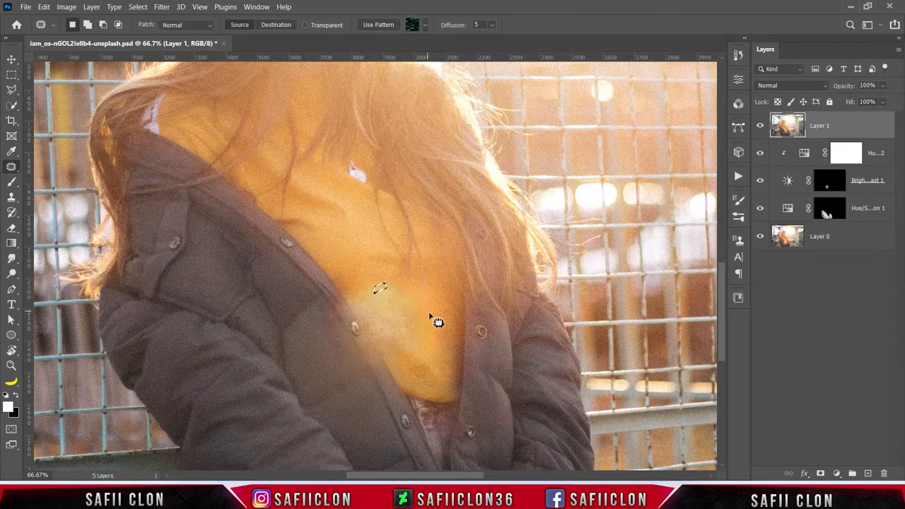
pyautogui.hotkey('ctrl', 'd')
pyautogui.hotkey('ctrl', '-')
pyautogui.hotkey('ctrl', '-')
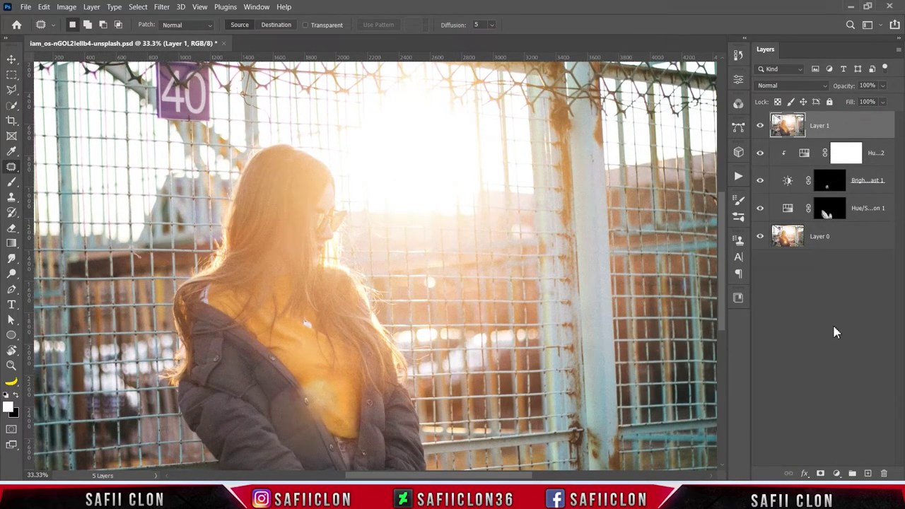
pyautogui.click(836, 472)
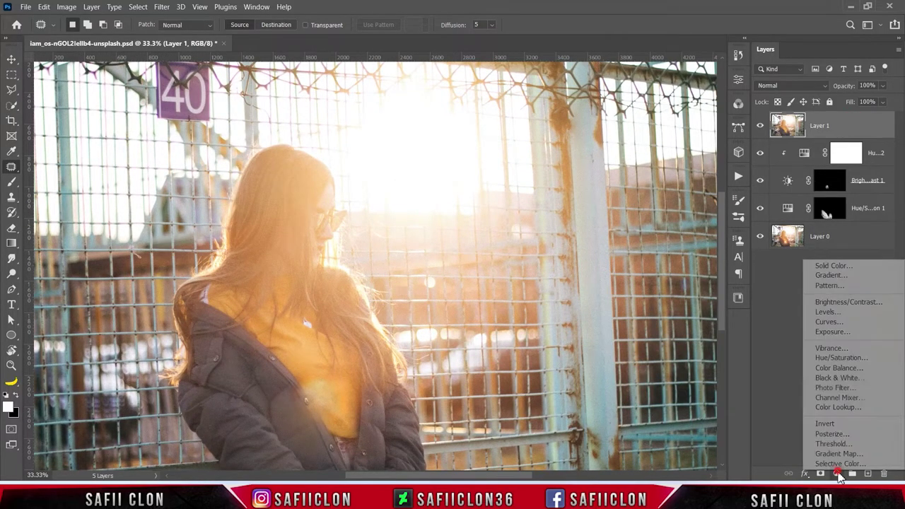
# Add a clipped Hue/Saturation 3 on Reds (Saturation -64, Lightness -86) and invert its mask
pyautogui.click(836, 359)
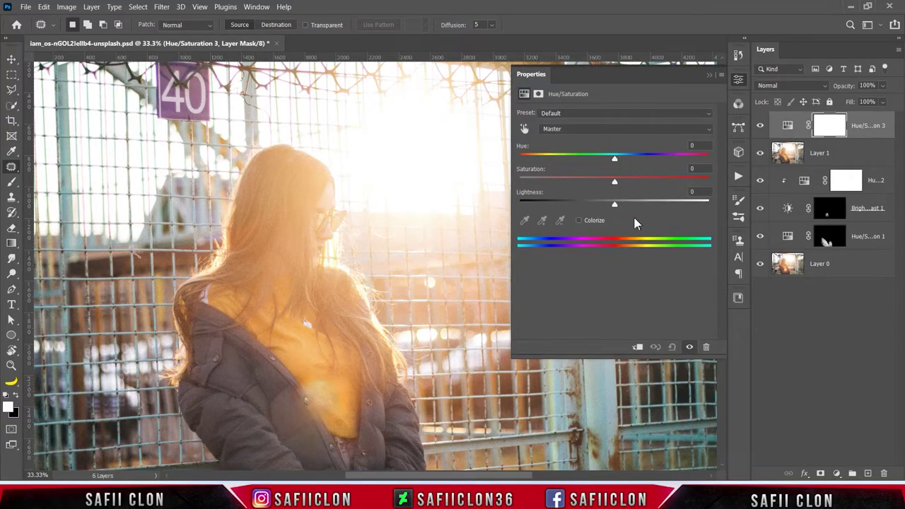
pyautogui.click(637, 347)
pyautogui.click(598, 129)
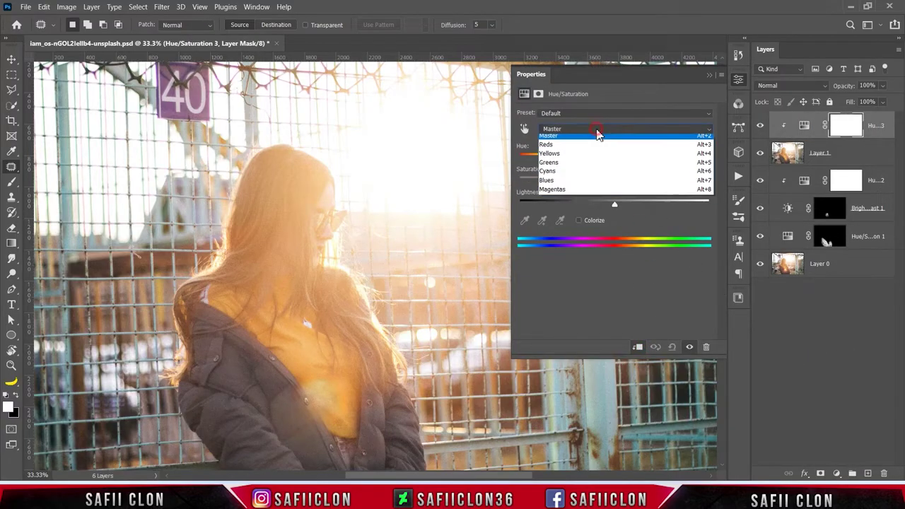
pyautogui.click(571, 148)
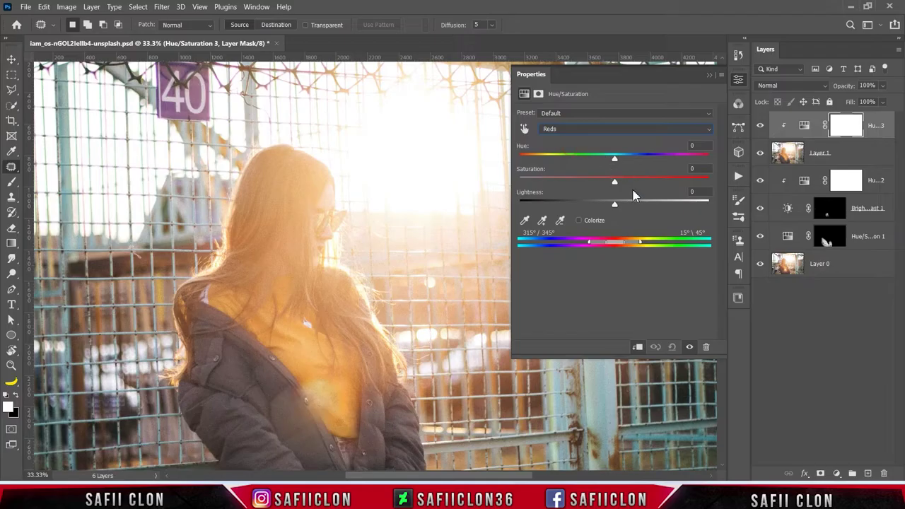
pyautogui.moveTo(616, 184); pyautogui.dragTo(565, 184)
pyautogui.moveTo(614, 205); pyautogui.dragTo(558, 210)
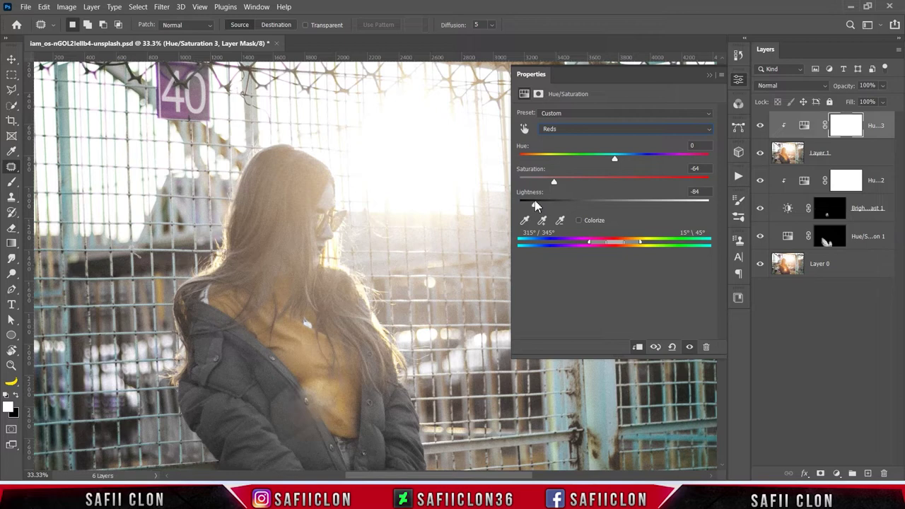
pyautogui.click(707, 75)
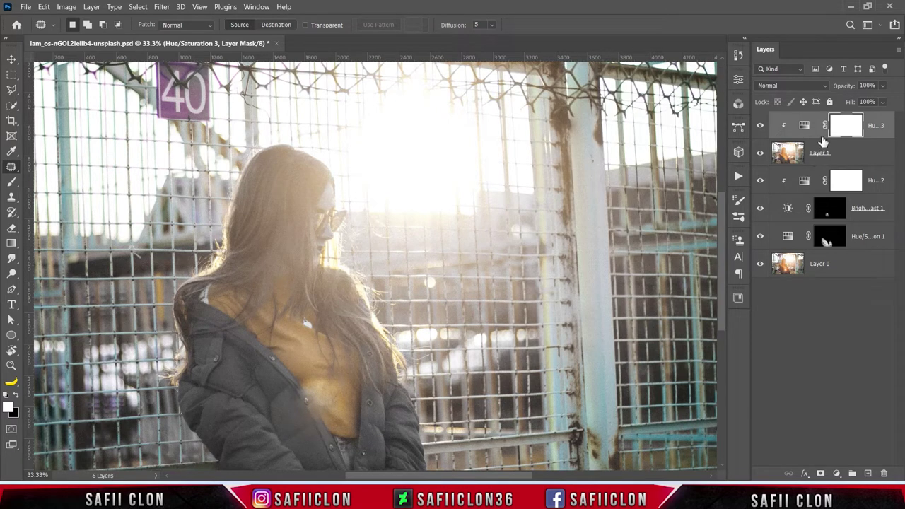
pyautogui.hotkey('ctrl', 'i')
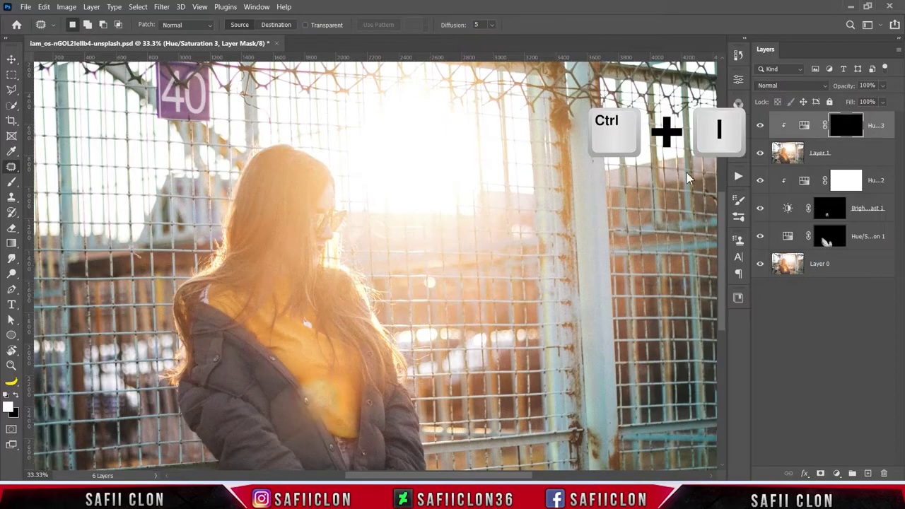
# Set up a soft round brush at size 171 with 9% opacity
pyautogui.rightClick(12, 182)
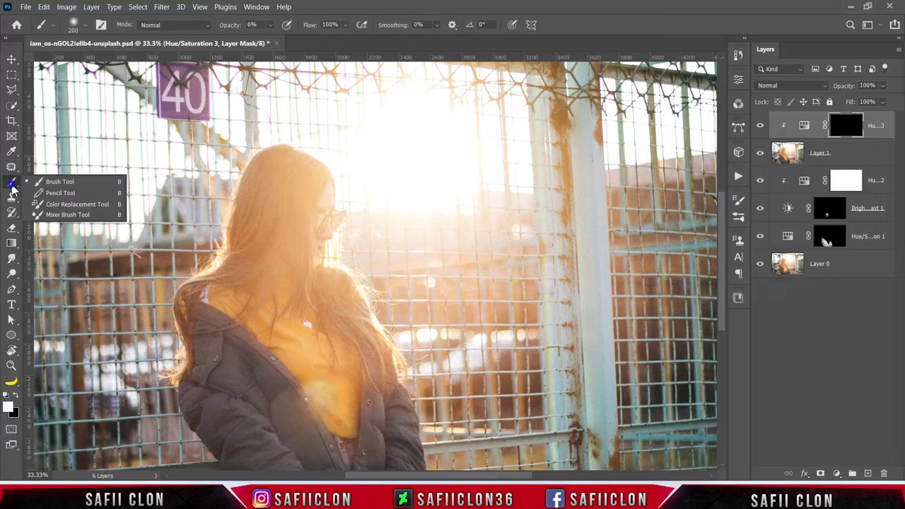
pyautogui.click(62, 183)
pyautogui.click(79, 25)
pyautogui.click(98, 182)
pyautogui.moveTo(122, 62); pyautogui.dragTo(118, 64)
pyautogui.click(89, 28)
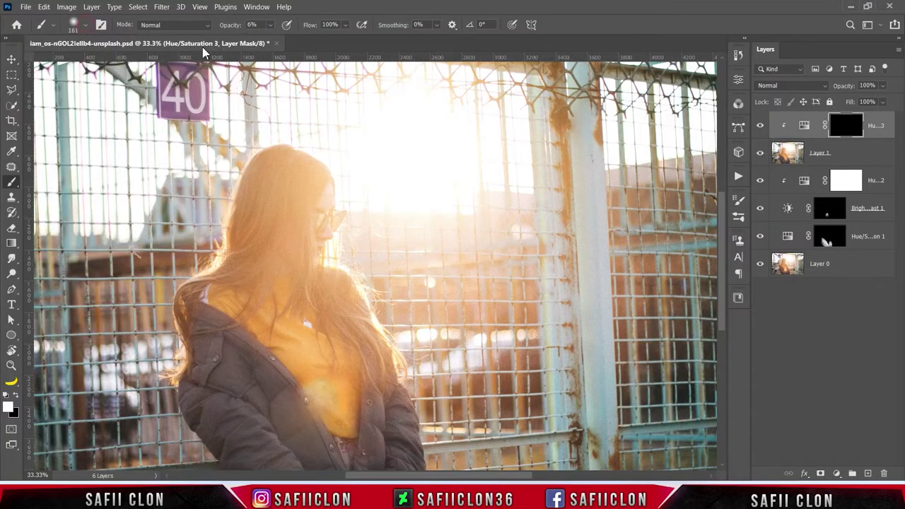
pyautogui.click(271, 26)
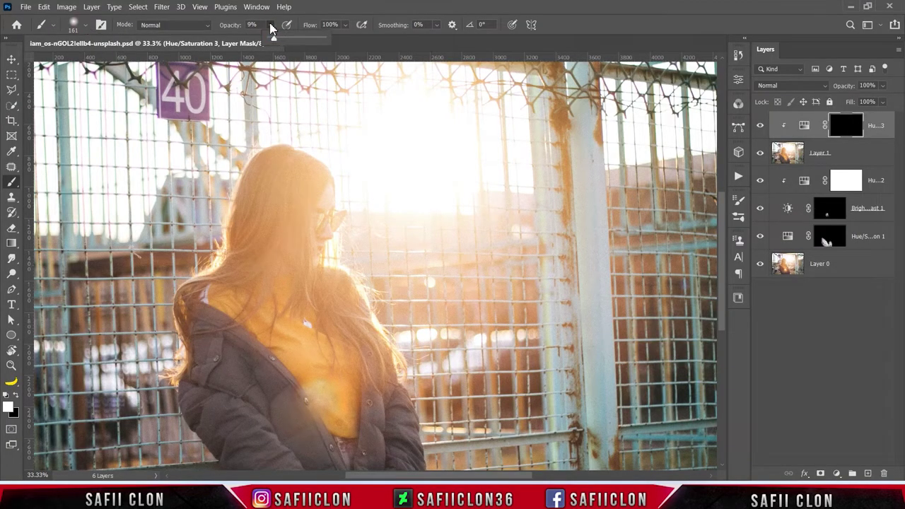
pyautogui.click(270, 31)
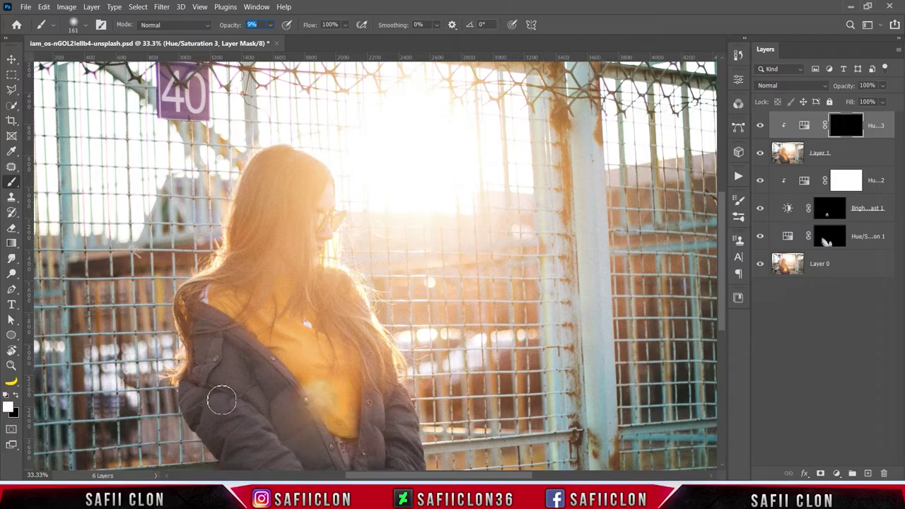
# Paint over the jacket on the Hue/Saturation 3 mask to mute its orange glow
pyautogui.hotkey('ctrl', '+')
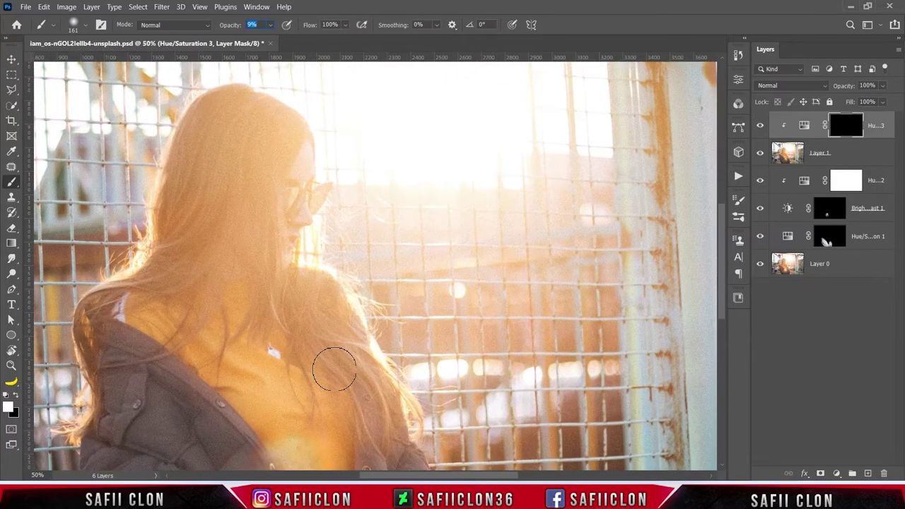
pyautogui.scroll(-5, 401, 371)
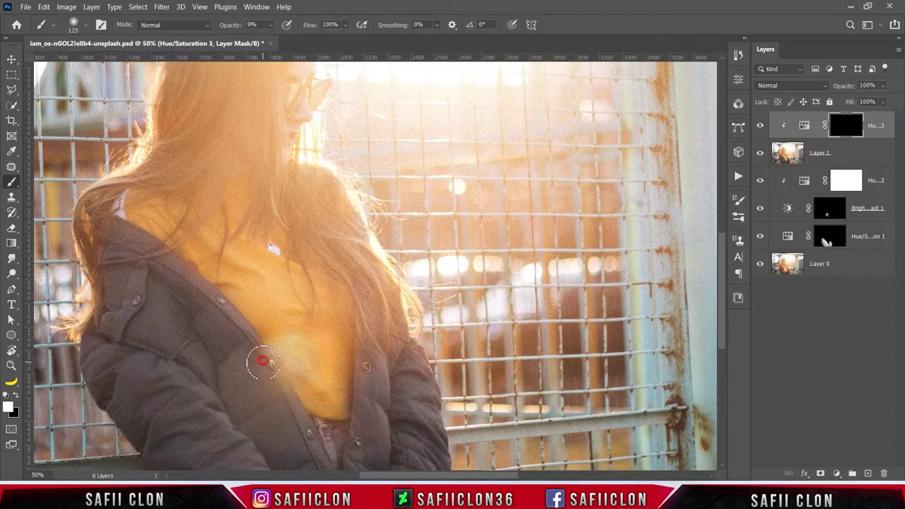
pyautogui.press('[')
pyautogui.press('[')
pyautogui.press('[')
pyautogui.press('[')
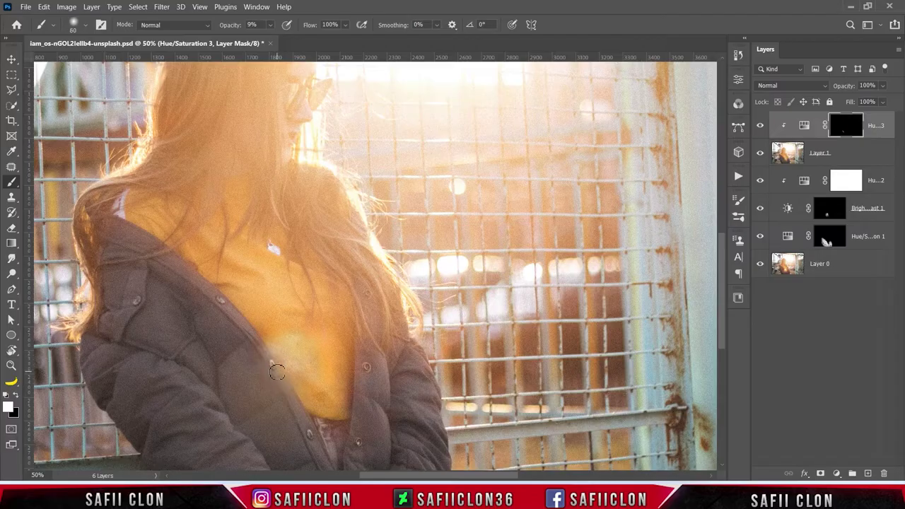
pyautogui.moveTo(262, 363)
pyautogui.mouseDown()
pyautogui.moveTo(285, 393)
pyautogui.moveTo(206, 294)
pyautogui.mouseUp()
pyautogui.press(']')
pyautogui.press(']')
pyautogui.scroll(-3, 283, 311)
pyautogui.press(']')
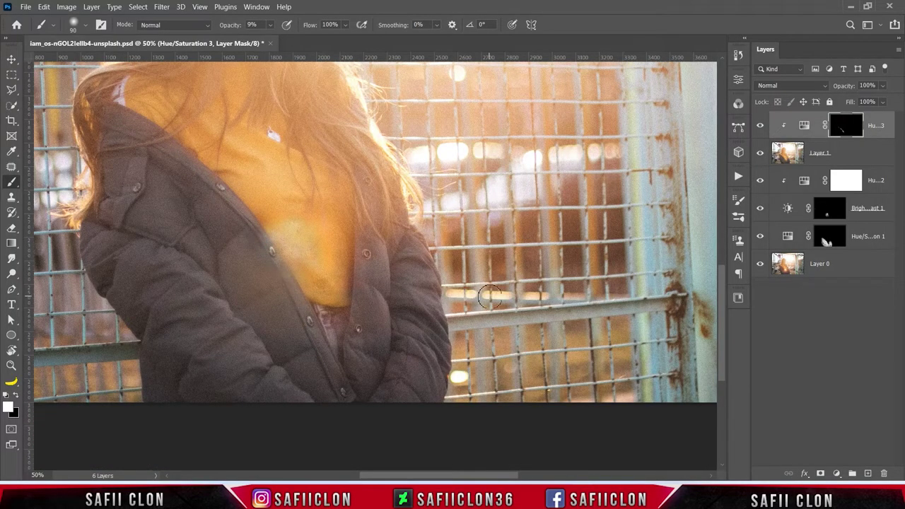
pyautogui.hotkey('ctrl', '-')
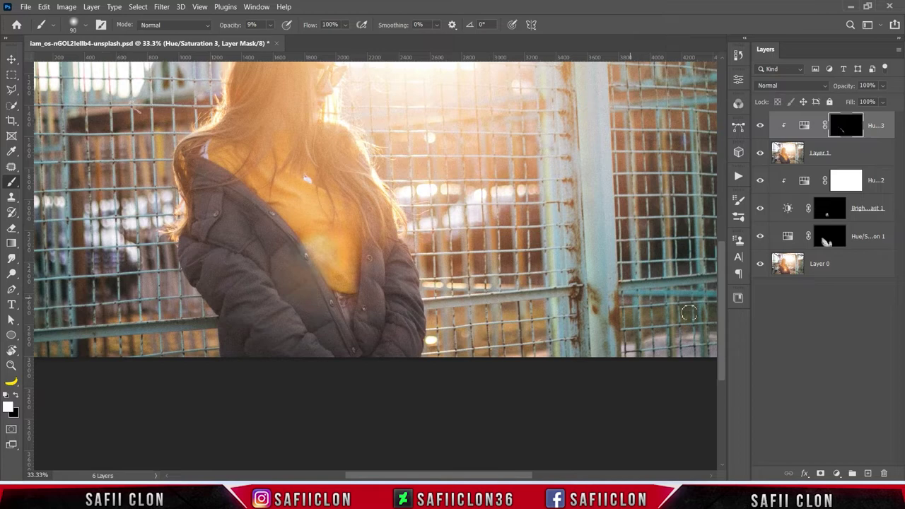
pyautogui.click(836, 472)
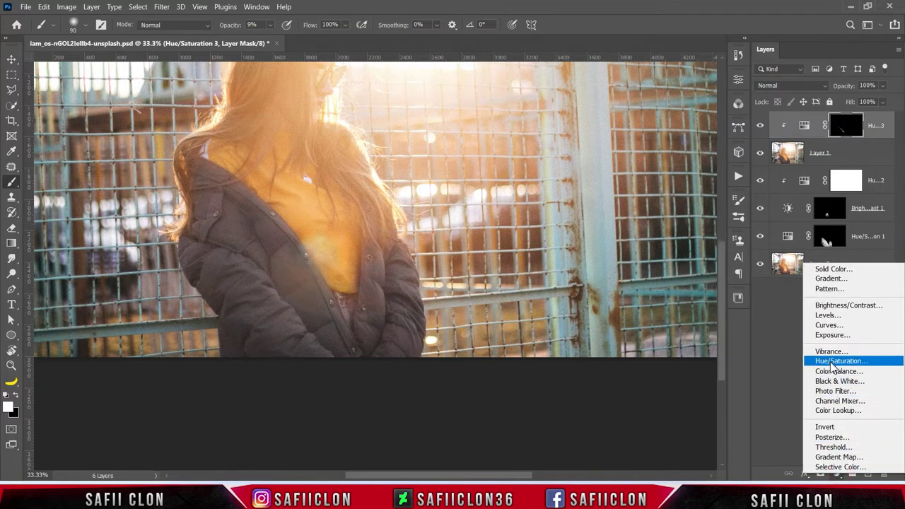
# Add a clipped Hue/Saturation layer boosting Yellows to Saturation +56 and Lightness +20
pyautogui.click(830, 360)
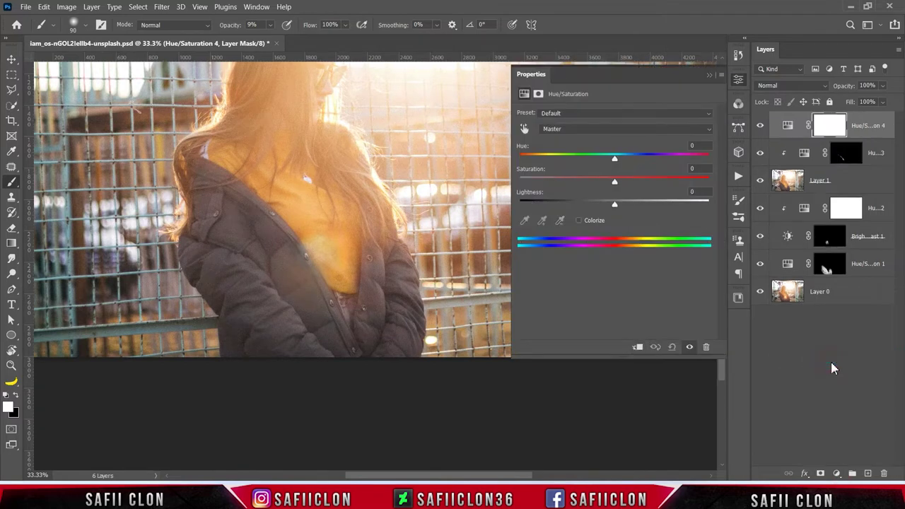
pyautogui.click(637, 348)
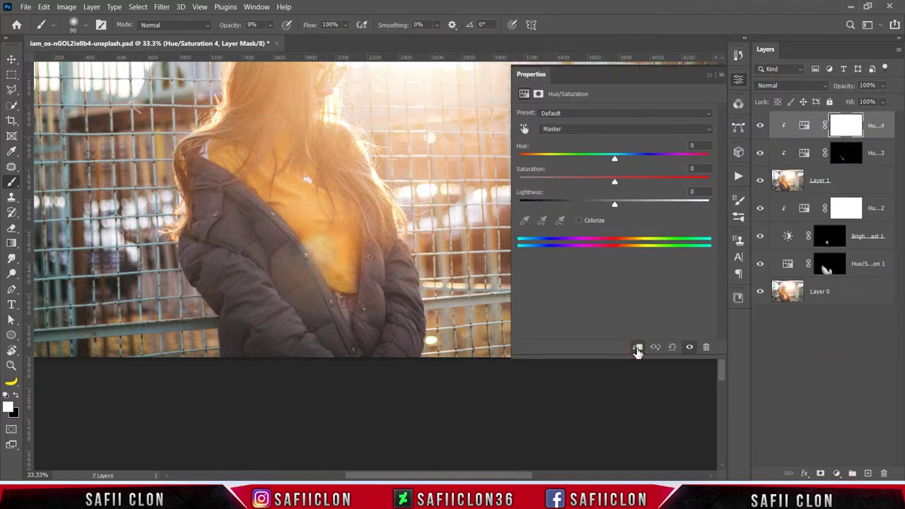
pyautogui.click(566, 129)
pyautogui.click(572, 151)
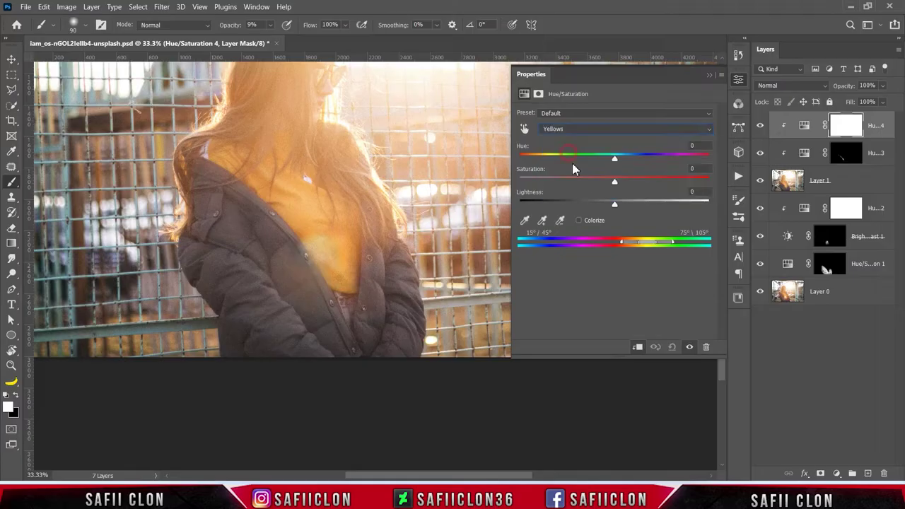
pyautogui.moveTo(615, 182); pyautogui.dragTo(660, 182)
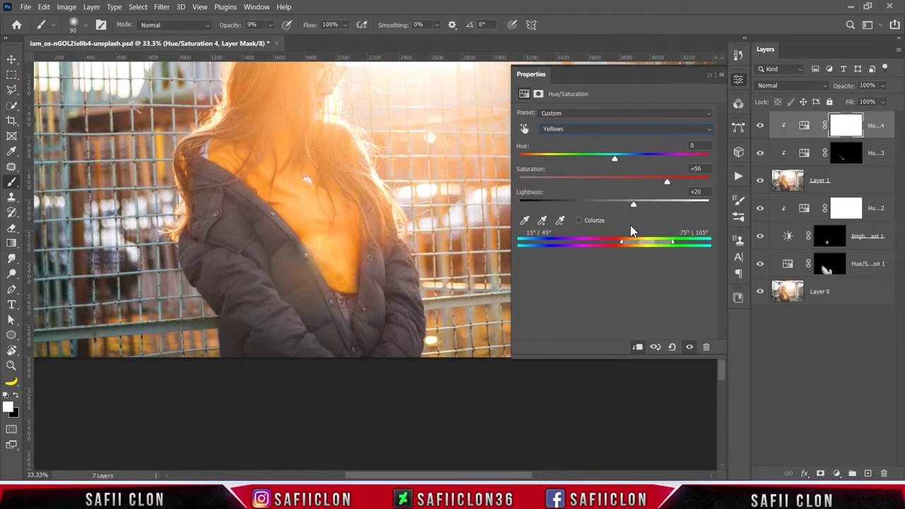
pyautogui.click(709, 75)
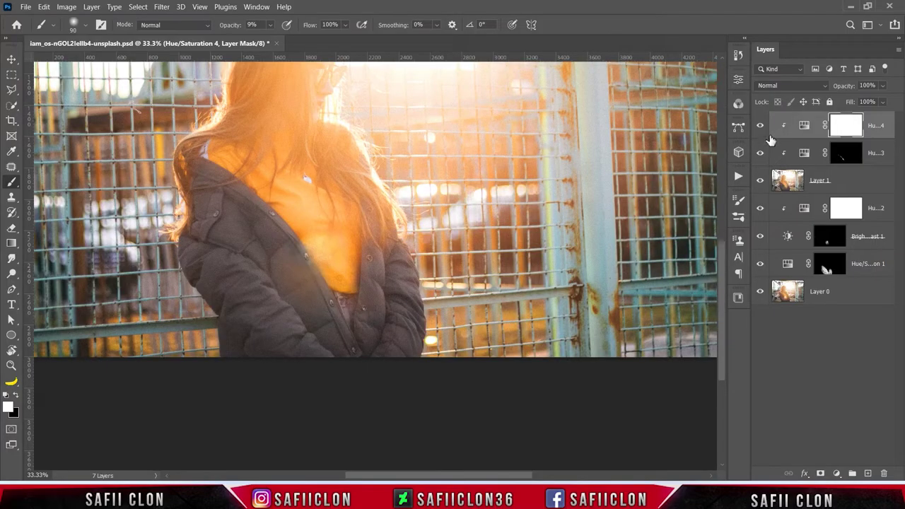
pyautogui.click(760, 125)
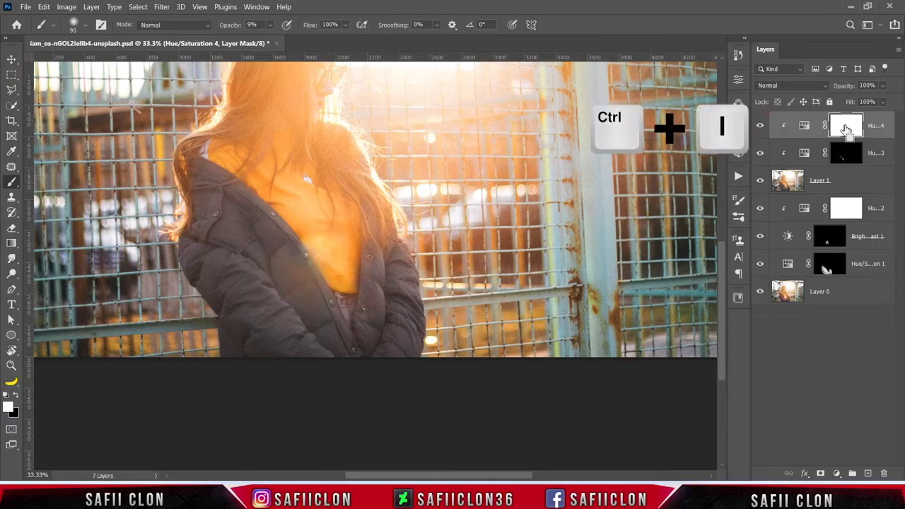
# Invert the Hue/Saturation 4 mask to black and keep the regular brush for painting
pyautogui.hotkey('ctrl', 'i')
pyautogui.rightClick(17, 185)
pyautogui.click(64, 182)
pyautogui.click(270, 25)
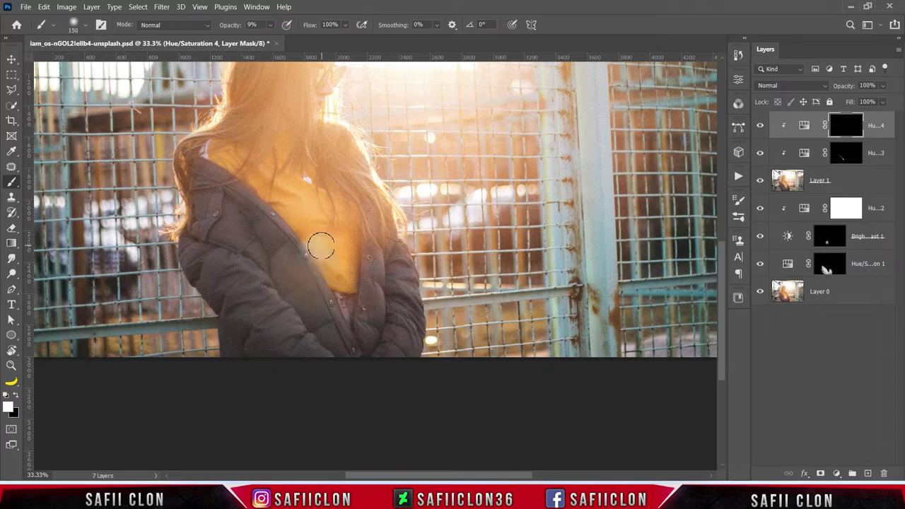
# Paint the yellow boost back onto the chest and toggle the layer to compare
pyautogui.moveTo(313, 248)
pyautogui.mouseDown()
pyautogui.moveTo(326, 258)
pyautogui.moveTo(315, 255)
pyautogui.mouseUp()
pyautogui.moveTo(315, 254); pyautogui.dragTo(322, 242)
pyautogui.press('[')
pyautogui.press(']')
pyautogui.press(']')
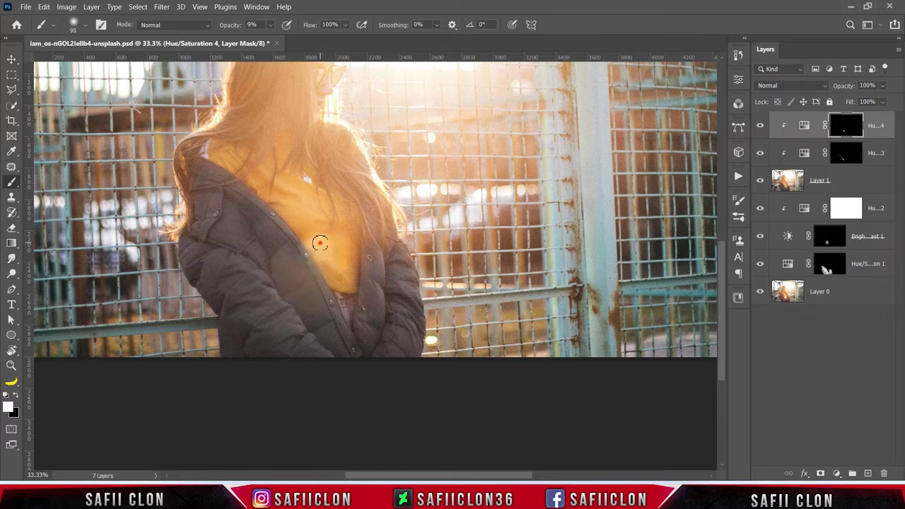
pyautogui.scroll(5, 558, 226)
pyautogui.click(760, 128)
pyautogui.click(836, 472)
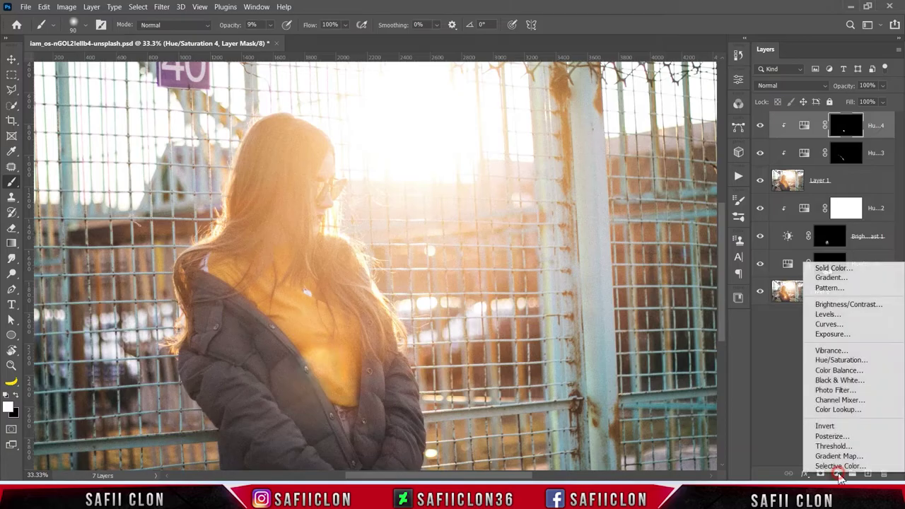
# Add a Brightness/Contrast layer at Brightness -54, Contrast 13, with its mask inverted to black
pyautogui.click(839, 306)
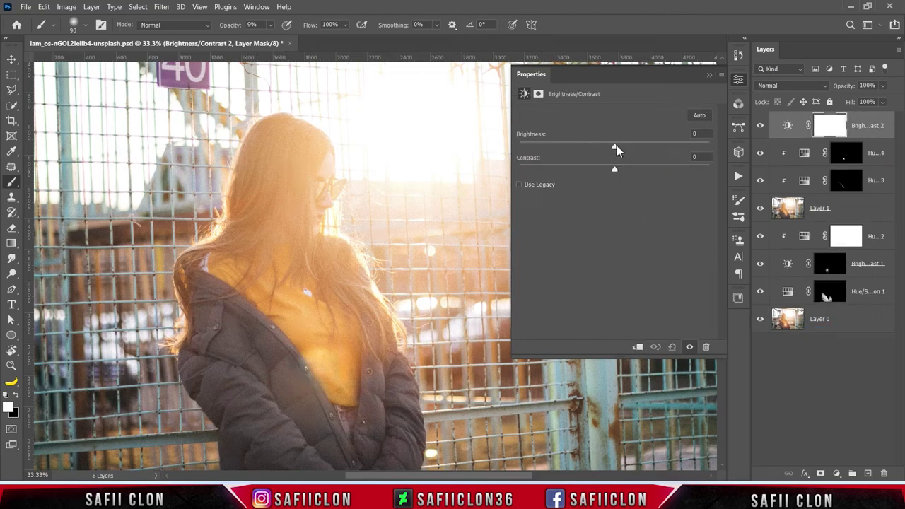
pyautogui.moveTo(616, 149)
pyautogui.mouseDown()
pyautogui.moveTo(627, 151)
pyautogui.moveTo(588, 148)
pyautogui.moveTo(606, 170)
pyautogui.moveTo(563, 171)
pyautogui.moveTo(636, 173)
pyautogui.mouseUp()
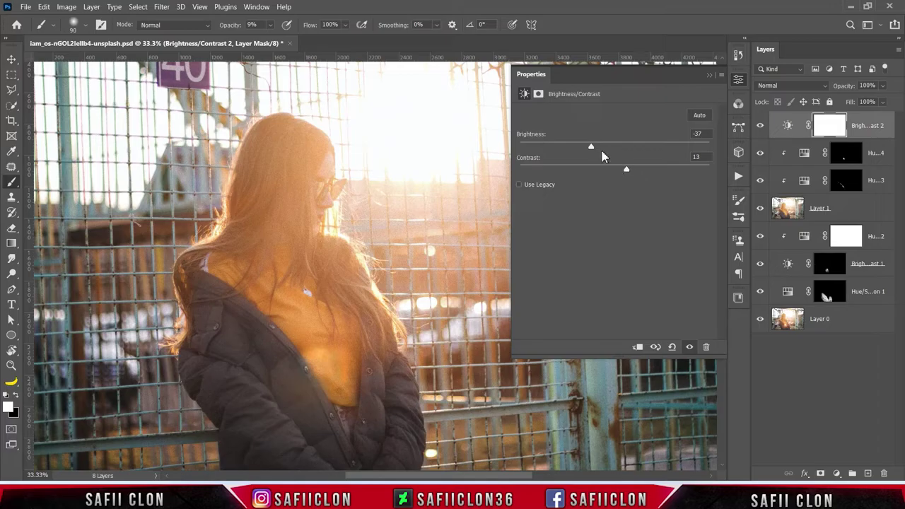
pyautogui.moveTo(590, 146); pyautogui.dragTo(573, 149)
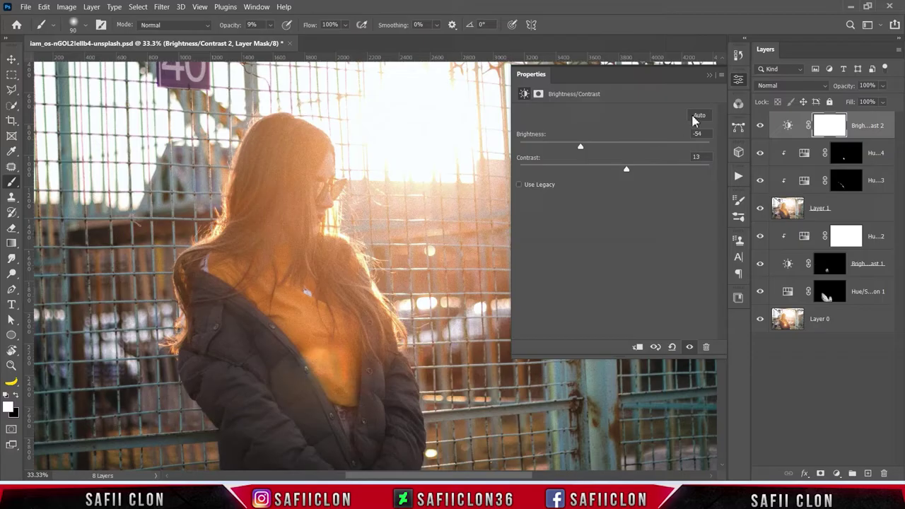
pyautogui.click(709, 75)
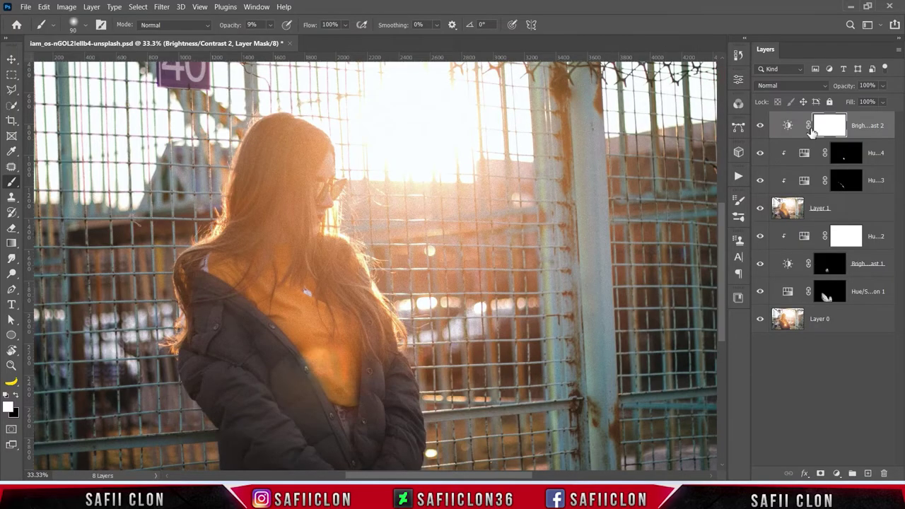
pyautogui.hotkey('ctrl', 'i')
pyautogui.hotkey('ctrl', 'i')
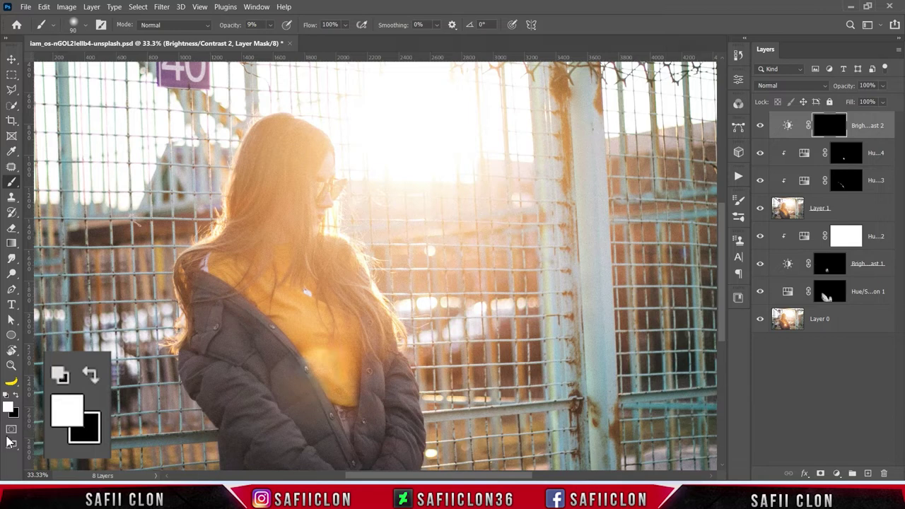
# Paint the Brightness/Contrast 2 darkening back over a small area of the coat
pyautogui.press(']')
pyautogui.press(']')
pyautogui.press(']')
pyautogui.press(']')
pyautogui.press(']')
pyautogui.press(']')
pyautogui.moveTo(317, 360); pyautogui.dragTo(302, 391)
pyautogui.press('[')
pyautogui.press('[')
pyautogui.press('[')
pyautogui.press('[')
pyautogui.press('[')
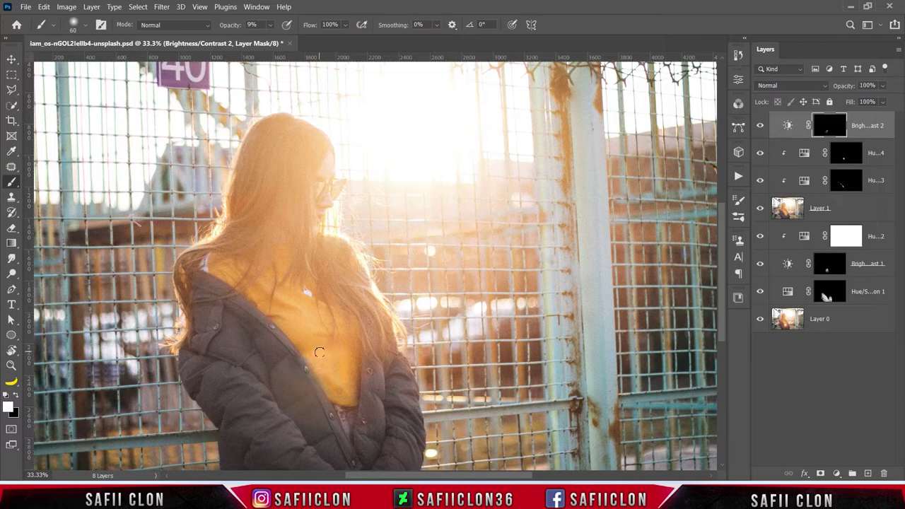
pyautogui.press(']')
pyautogui.press(']')
pyautogui.press(']')
pyautogui.hotkey('ctrl', '-')
pyautogui.hotkey('ctrl', '-')
pyautogui.hotkey('ctrl', '+')
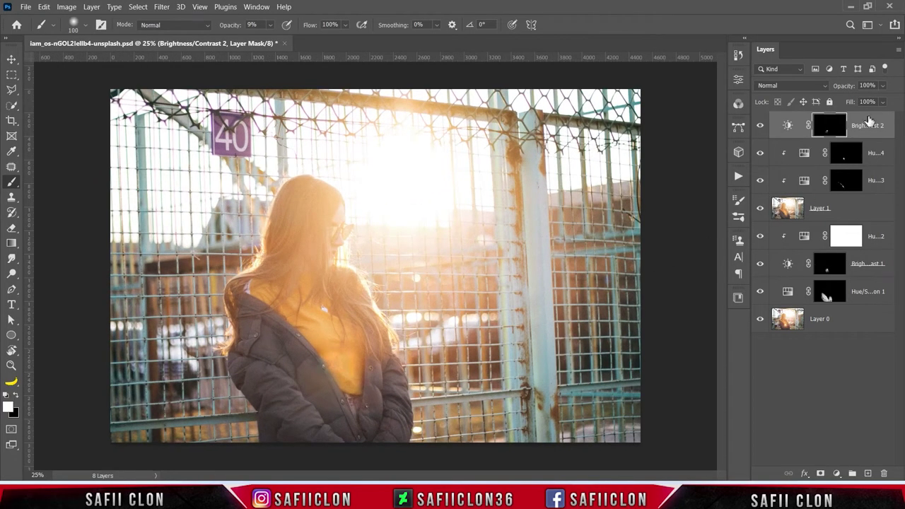
# Stamp all visible layers into Layer 2 and convert it to a smart object
pyautogui.hotkey('ctrl', '2')
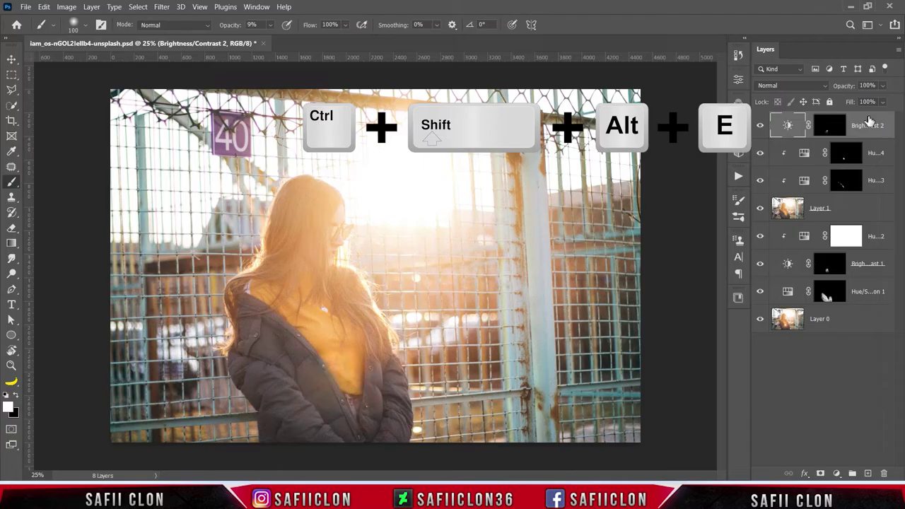
pyautogui.hotkey('ctrl', 'shift', 'alt', 'e')
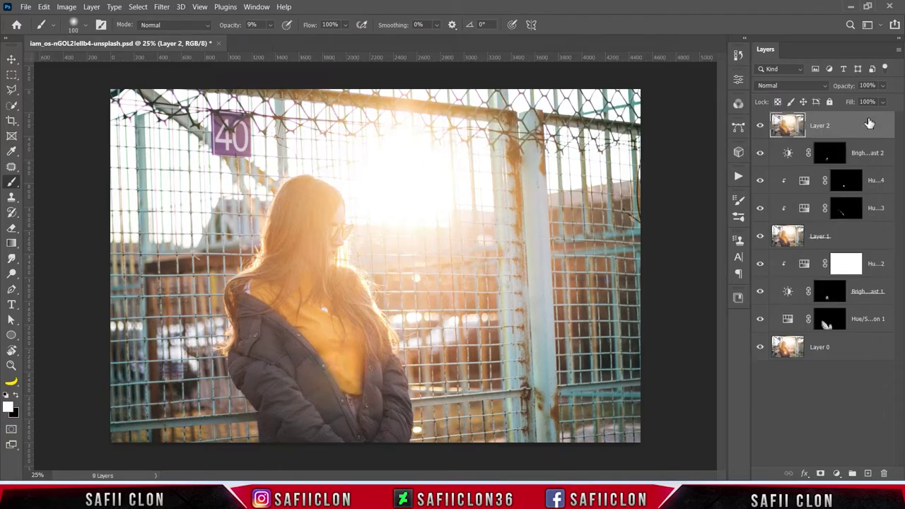
pyautogui.rightClick(864, 126)
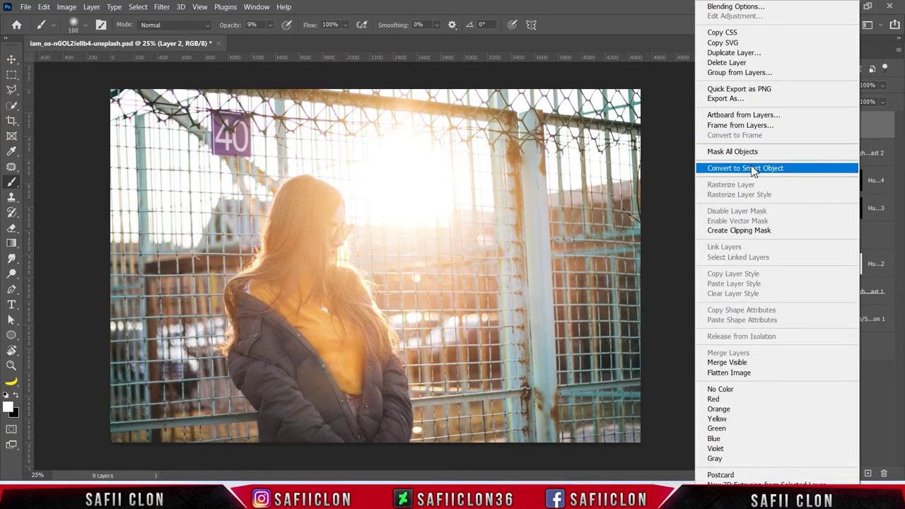
pyautogui.click(749, 167)
# Apply a Camera Raw filter to Layer 2 with Contrast -100, Shadows +35, Dehaze +56
pyautogui.click(163, 8)
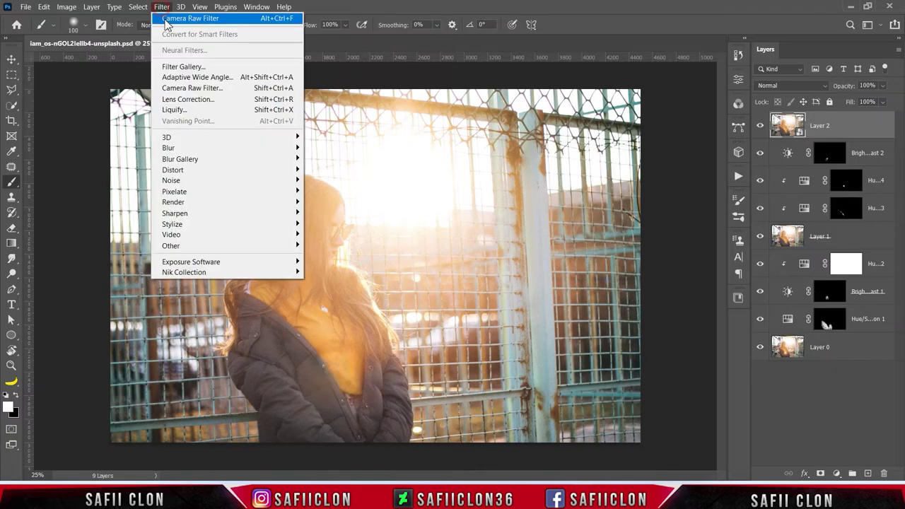
pyautogui.click(189, 90)
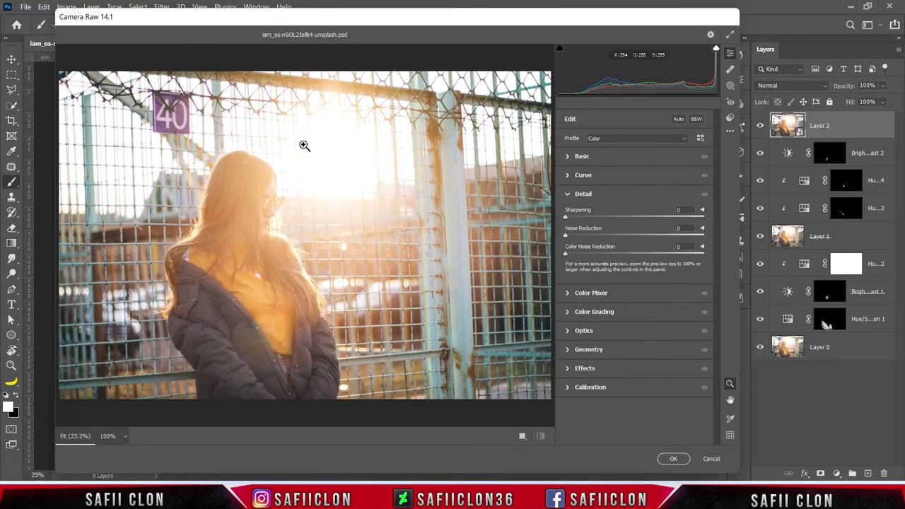
pyautogui.click(599, 158)
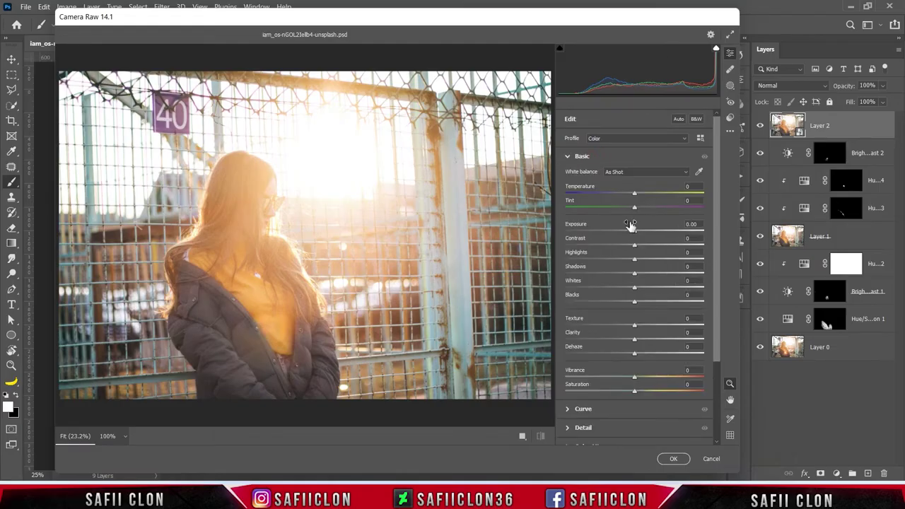
pyautogui.moveTo(634, 245); pyautogui.dragTo(555, 241)
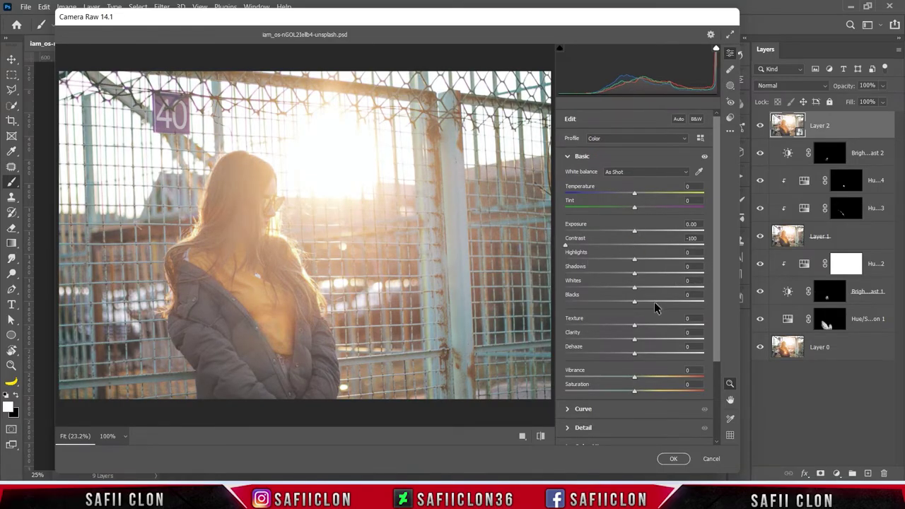
pyautogui.moveTo(634, 279); pyautogui.dragTo(663, 277)
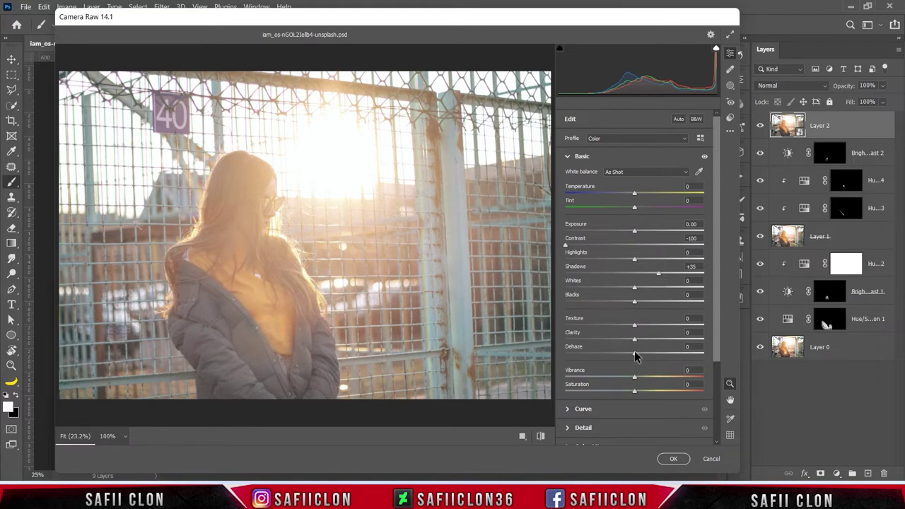
pyautogui.moveTo(634, 355); pyautogui.dragTo(673, 351)
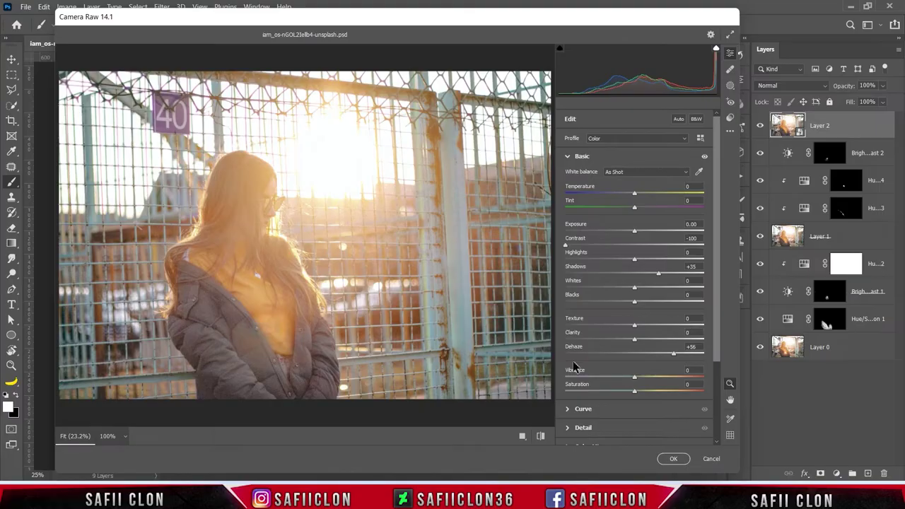
pyautogui.click(670, 459)
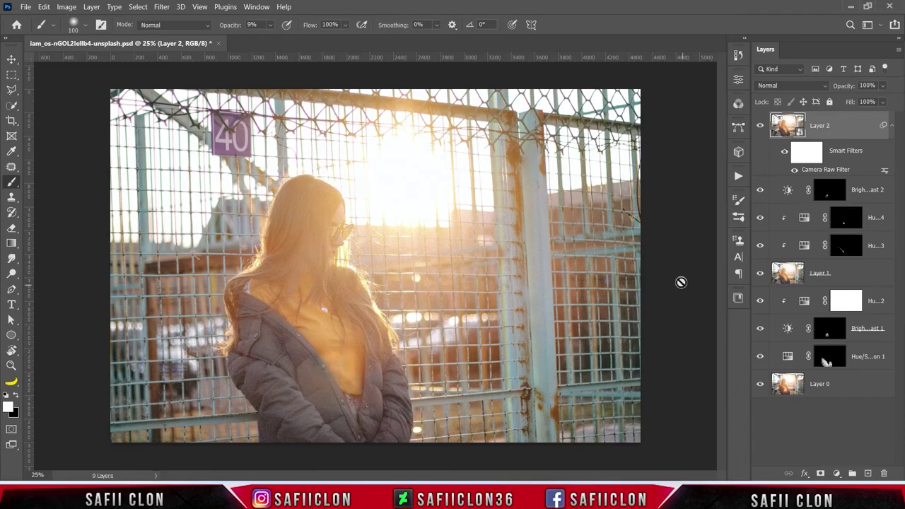
# Add a layer mask to Layer 2 and invert it to black
pyautogui.click(760, 126)
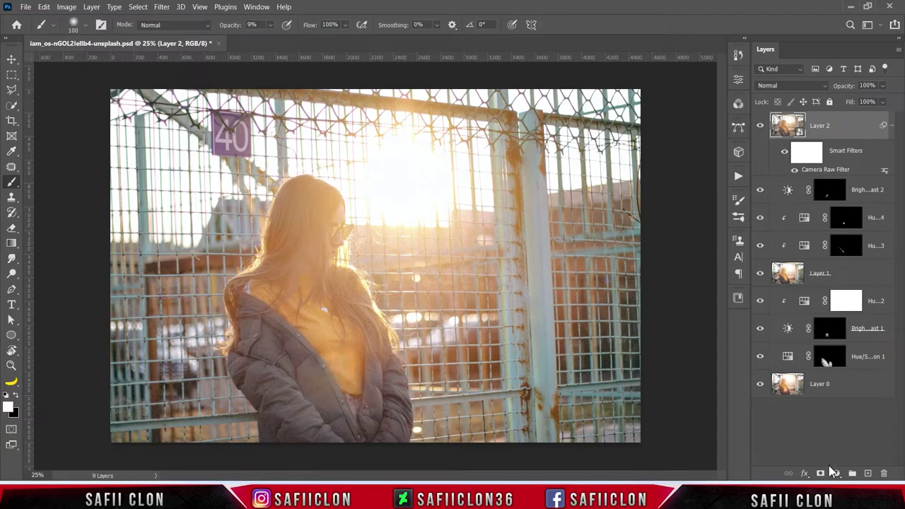
pyautogui.click(820, 473)
pyautogui.hotkey('ctrl', 'i')
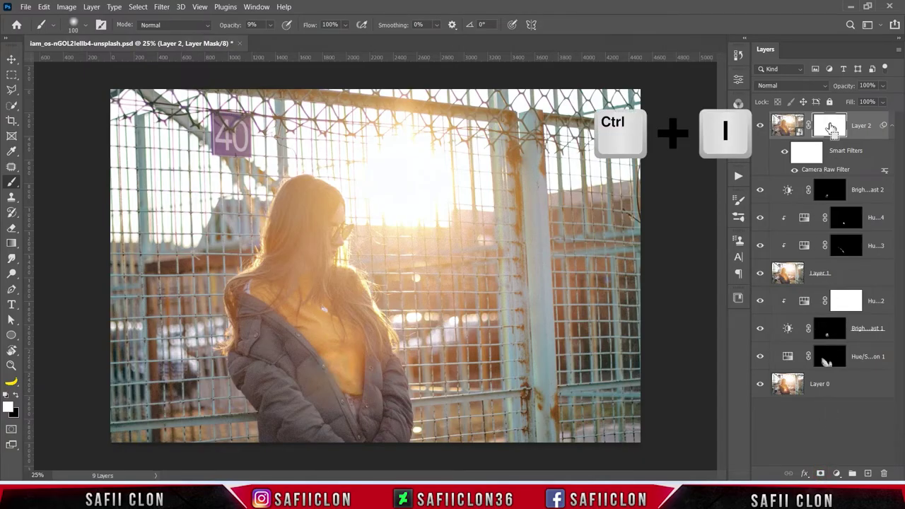
pyautogui.hotkey('ctrl', 'i')
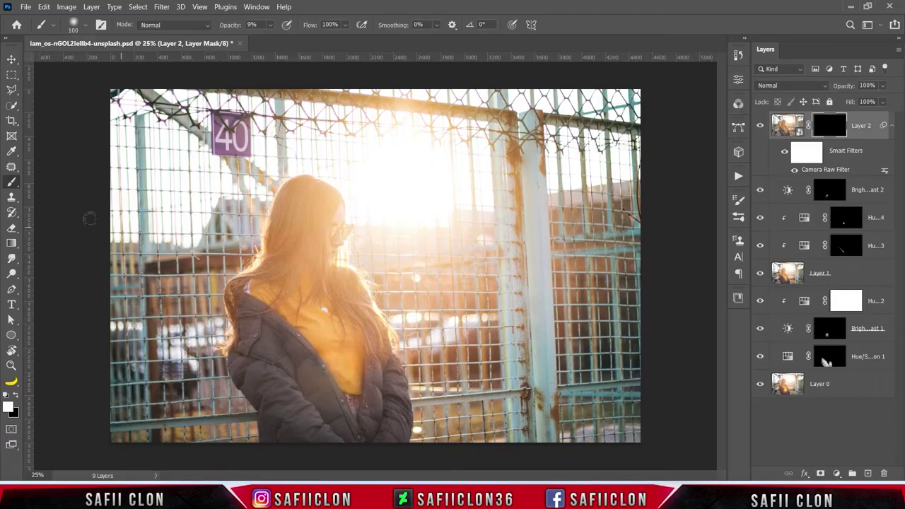
# Set up a Soft Round brush at 146 px with 21% opacity
pyautogui.rightClick(13, 185)
pyautogui.click(49, 177)
pyautogui.click(85, 25)
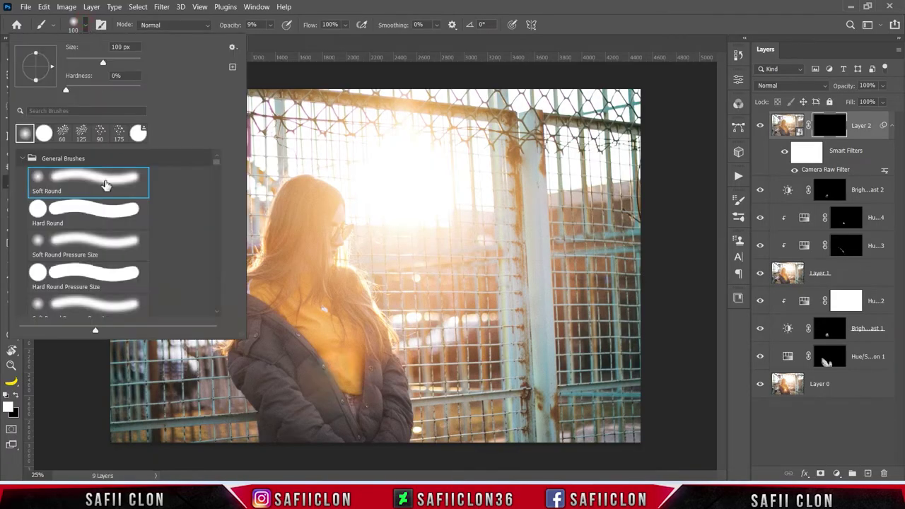
pyautogui.moveTo(105, 62); pyautogui.dragTo(112, 62)
pyautogui.click(86, 25)
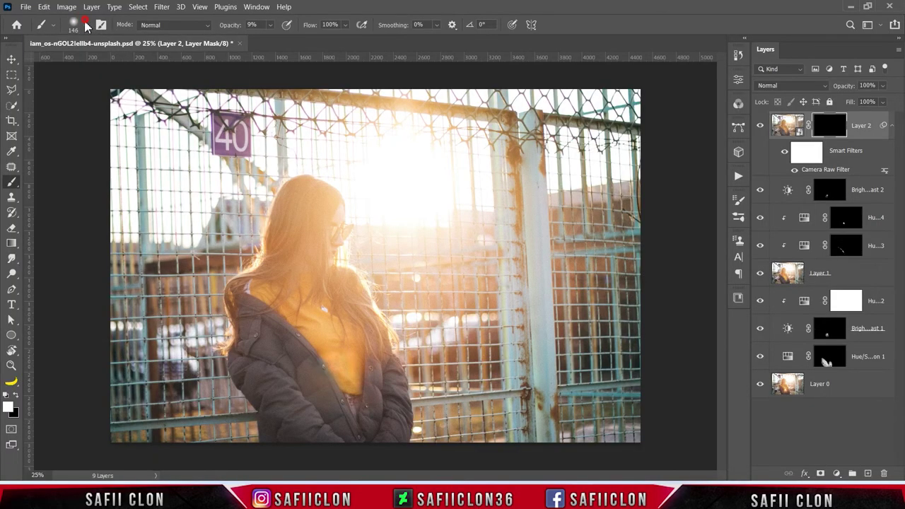
pyautogui.click(270, 26)
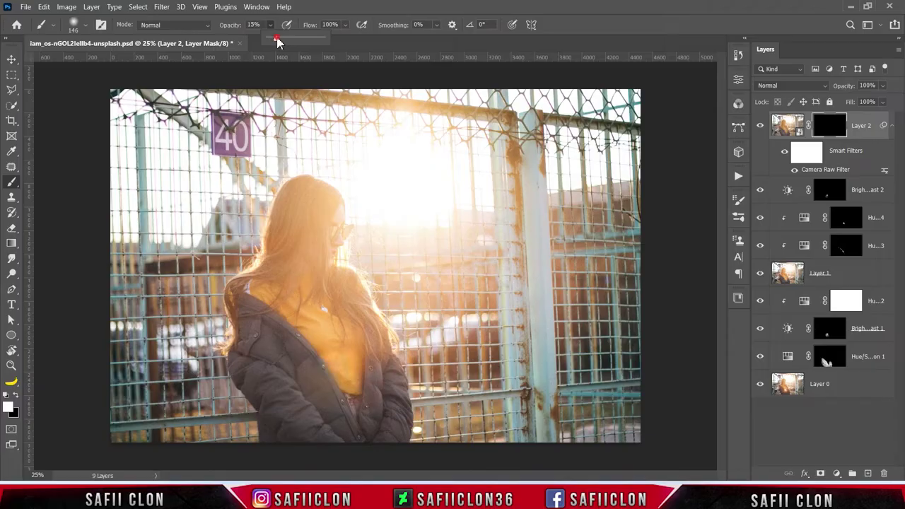
pyautogui.click(270, 27)
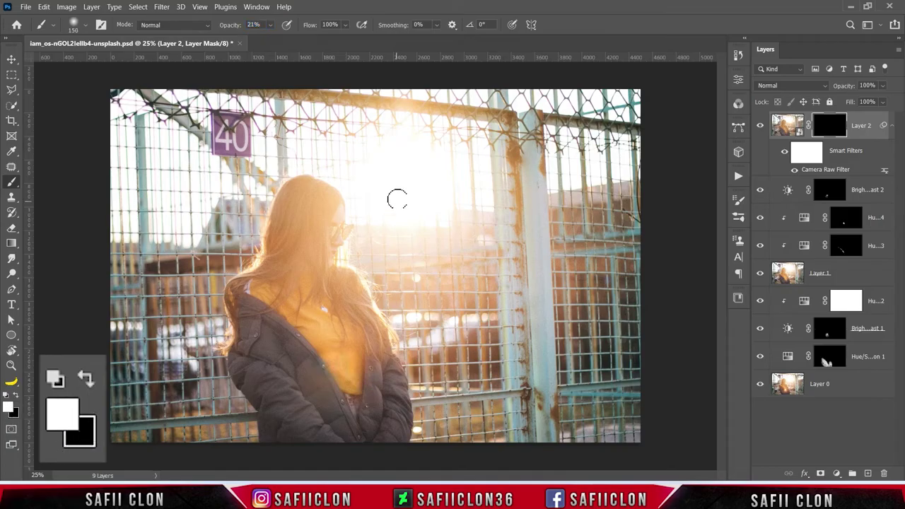
# Paint the Camera Raw glow back over the hair, face and nearby fence
pyautogui.press(']')
pyautogui.press(']')
pyautogui.press(']')
pyautogui.click(313, 238)
pyautogui.moveTo(313, 237); pyautogui.dragTo(342, 299)
pyautogui.press('[')
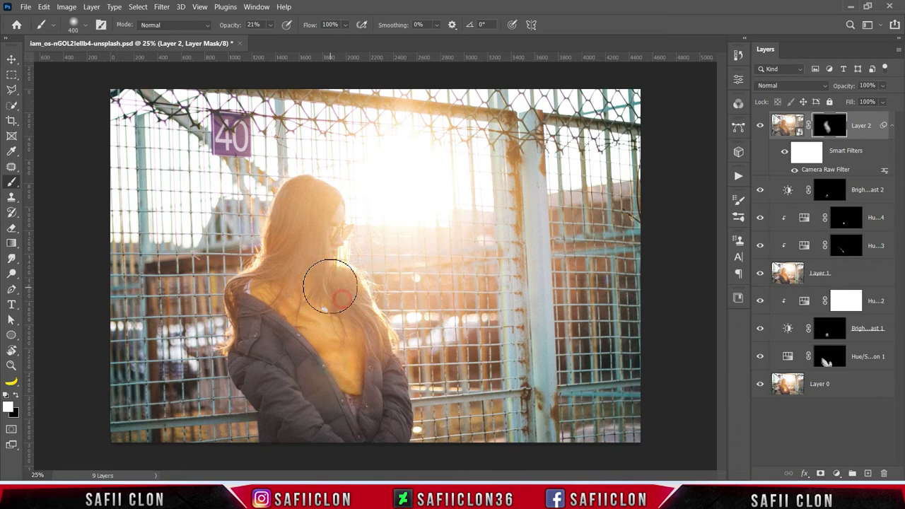
pyautogui.moveTo(333, 222); pyautogui.dragTo(367, 210)
pyautogui.press(']')
pyautogui.moveTo(318, 284); pyautogui.dragTo(333, 247)
pyautogui.click(291, 296)
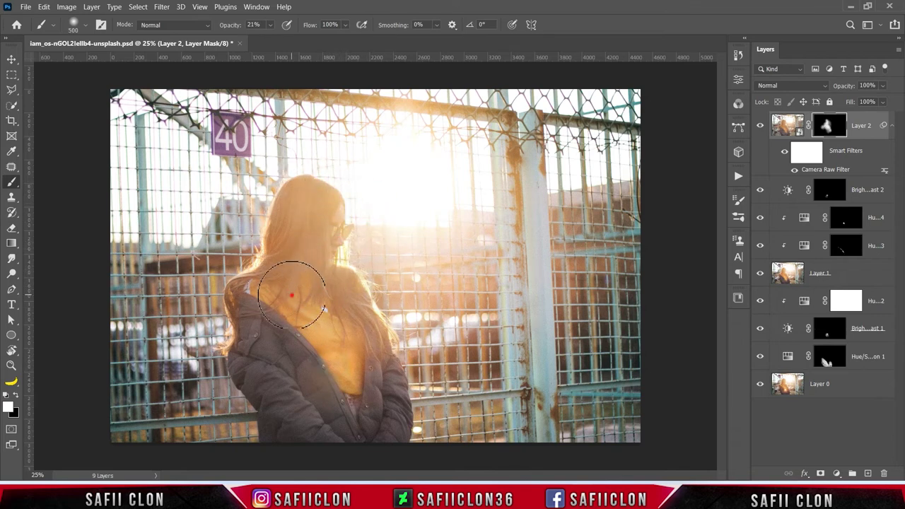
pyautogui.moveTo(313, 186)
pyautogui.mouseDown()
pyautogui.moveTo(314, 253)
pyautogui.moveTo(381, 304)
pyautogui.mouseUp()
pyautogui.click(760, 125)
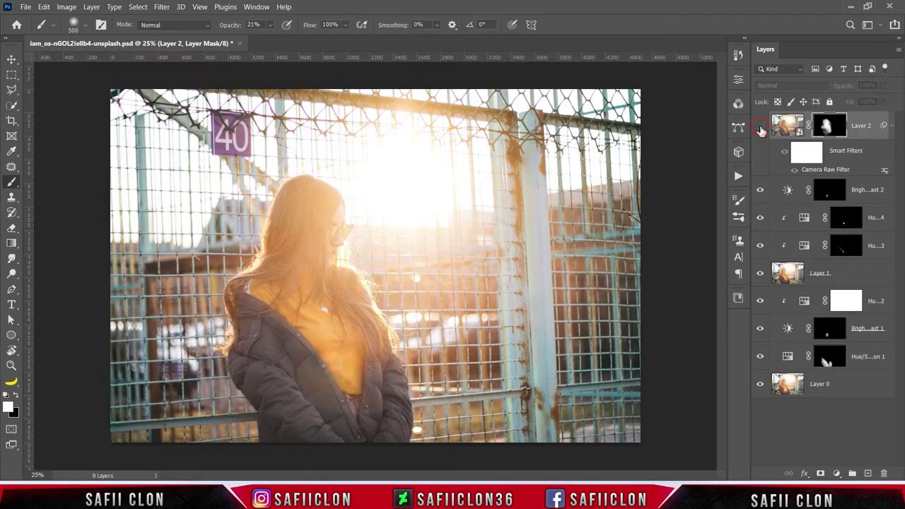
pyautogui.click(760, 126)
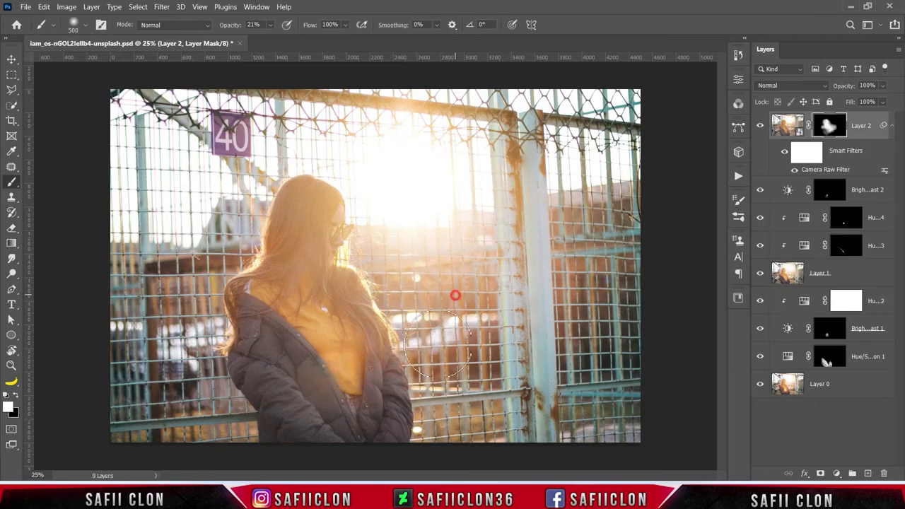
pyautogui.moveTo(209, 262)
pyautogui.mouseDown()
pyautogui.moveTo(417, 323)
pyautogui.moveTo(462, 306)
pyautogui.mouseUp()
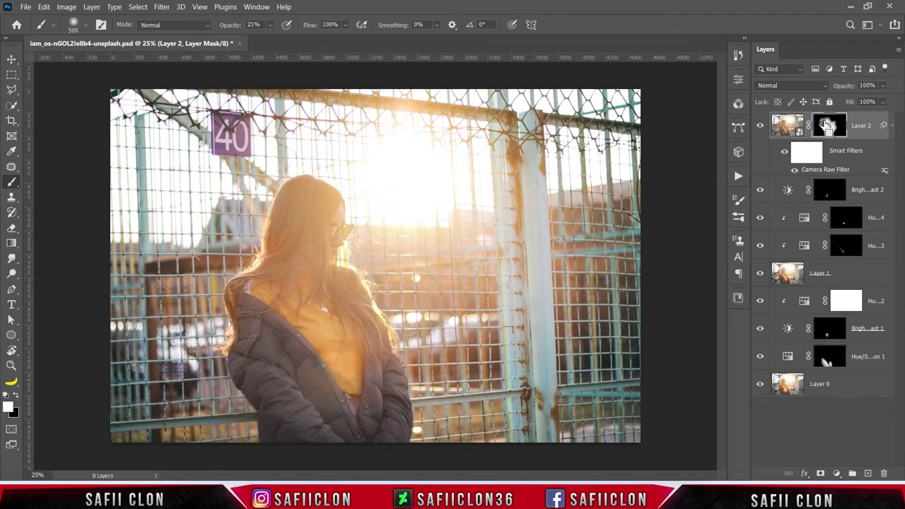
# Stamp all visible layers into Layer 3 and convert it to a smart object
pyautogui.hotkey('ctrl', 'shift', 'alt', 'e')
pyautogui.rightClick(842, 122)
pyautogui.click(742, 176)
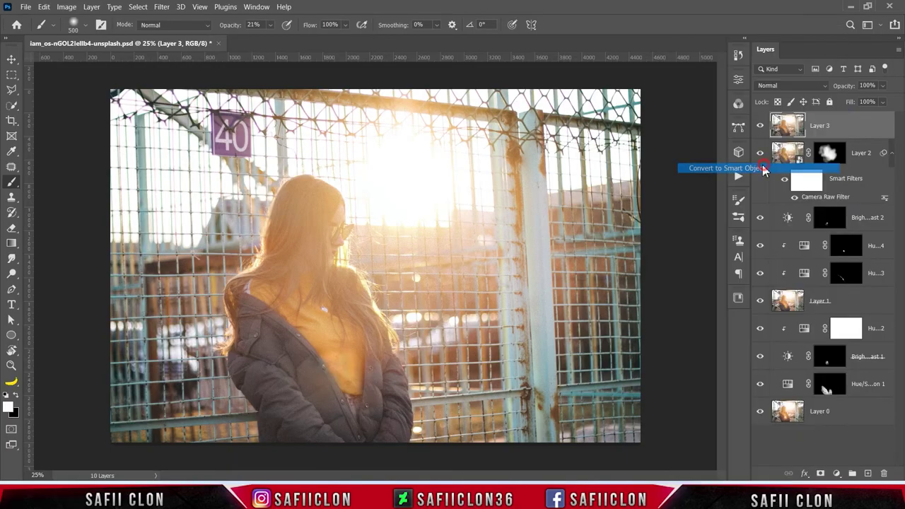
# In Camera Raw, set Contrast +22, Shadows -24, Clarity +11 and Dehaze +29
pyautogui.click(161, 6)
pyautogui.click(189, 89)
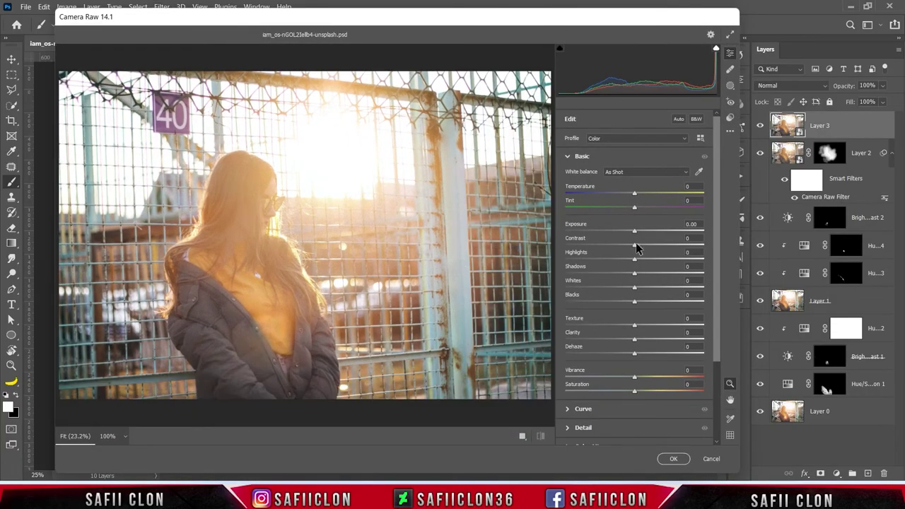
pyautogui.moveTo(634, 245); pyautogui.dragTo(655, 245)
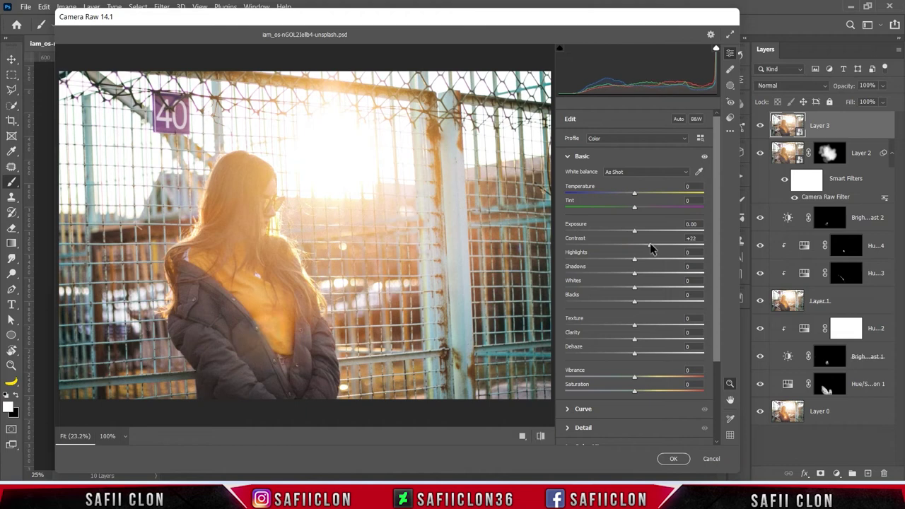
pyautogui.moveTo(634, 273); pyautogui.dragTo(615, 276)
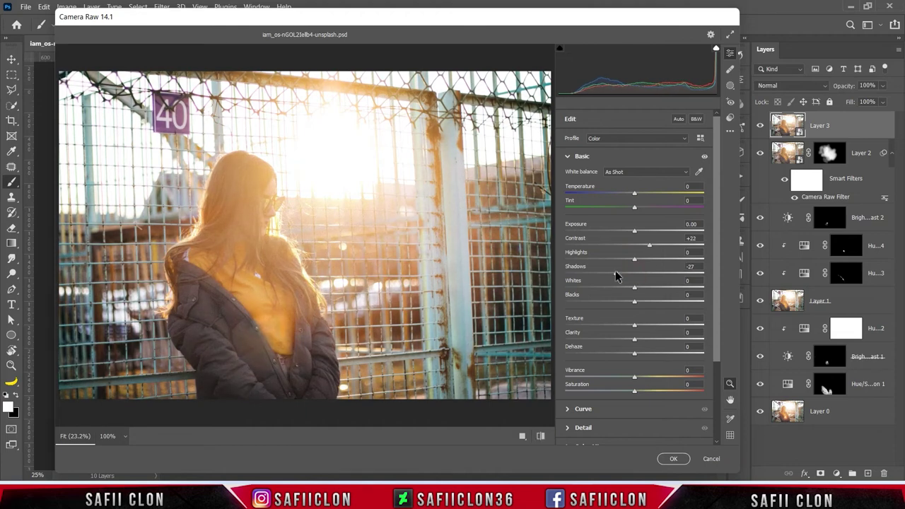
pyautogui.moveTo(634, 341); pyautogui.dragTo(640, 344)
pyautogui.moveTo(635, 354)
pyautogui.mouseDown()
pyautogui.moveTo(665, 360)
pyautogui.moveTo(657, 363)
pyautogui.mouseUp()
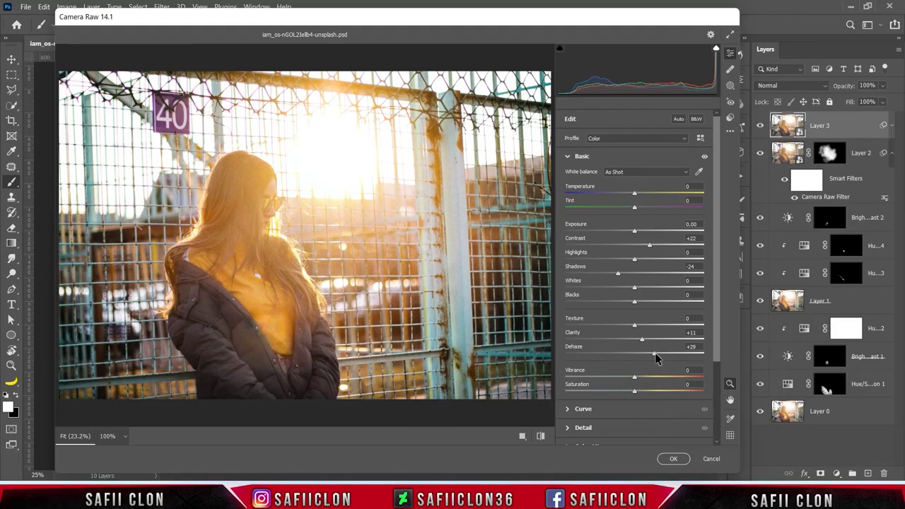
# Add sharpening and colour noise reduction in the Camera Raw Detail settings
pyautogui.scroll(-3, 684, 357)
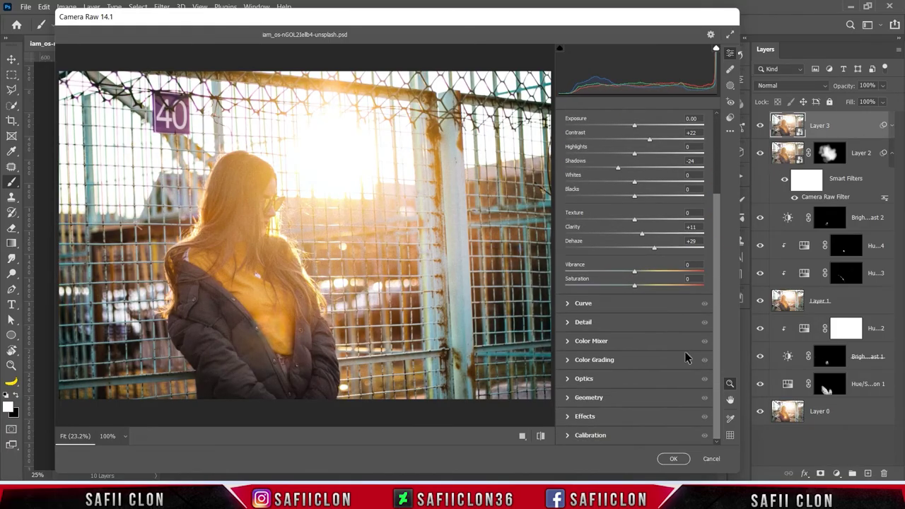
pyautogui.click(584, 322)
pyautogui.moveTo(567, 219)
pyautogui.mouseDown()
pyautogui.moveTo(590, 226)
pyautogui.moveTo(592, 245)
pyautogui.mouseUp()
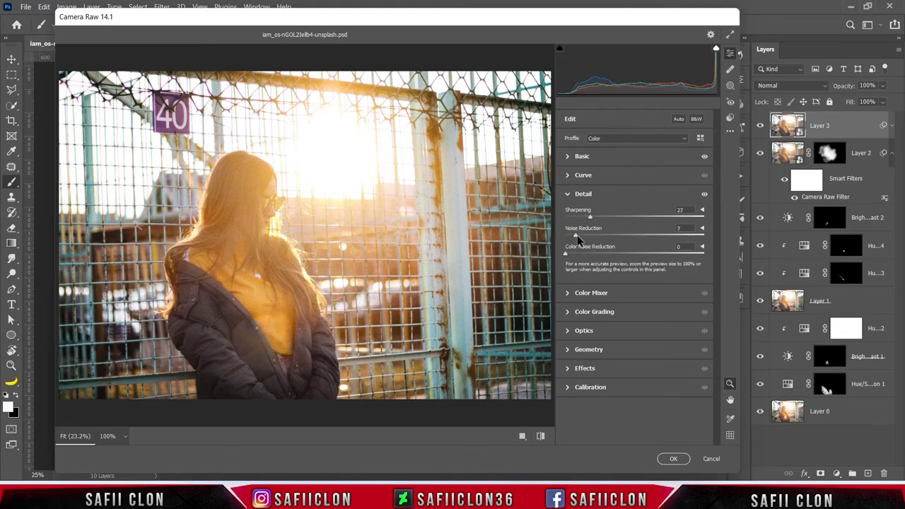
pyautogui.moveTo(566, 255); pyautogui.dragTo(598, 258)
pyautogui.moveTo(581, 241); pyautogui.dragTo(587, 241)
# Fine-tune the dehaze and review the before/after comparison views
pyautogui.click(598, 157)
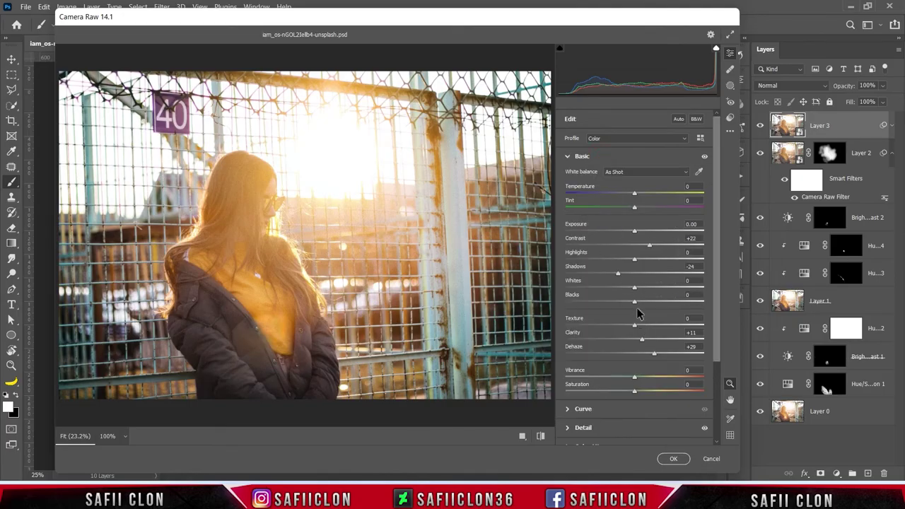
pyautogui.moveTo(654, 355); pyautogui.dragTo(651, 355)
pyautogui.click(520, 435)
pyautogui.click(495, 436)
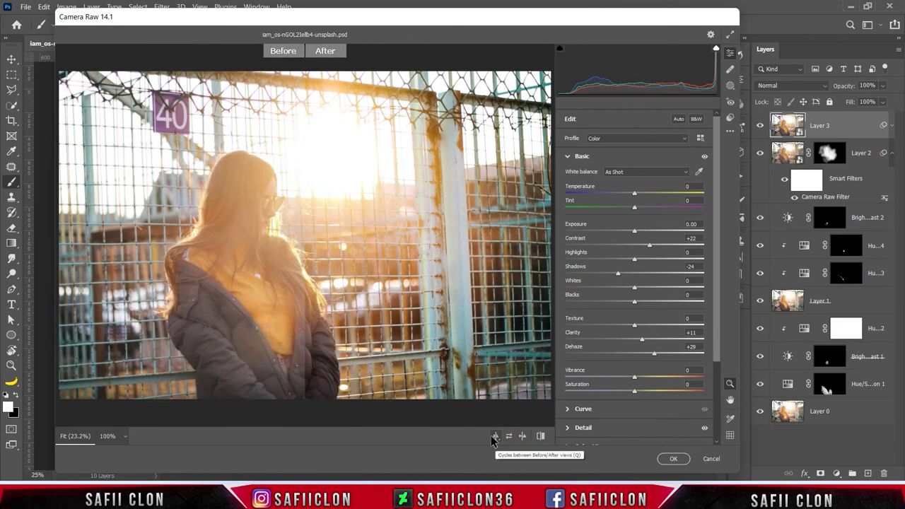
pyautogui.click(495, 436)
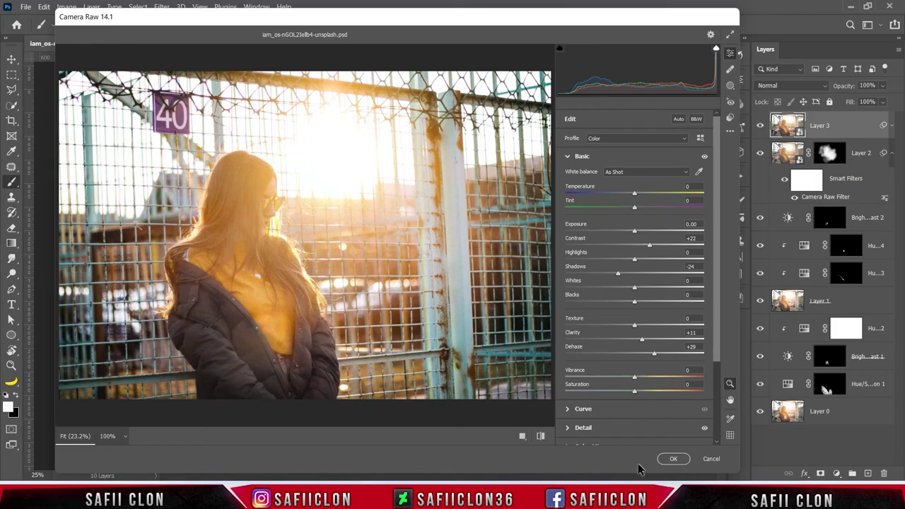
pyautogui.click(675, 460)
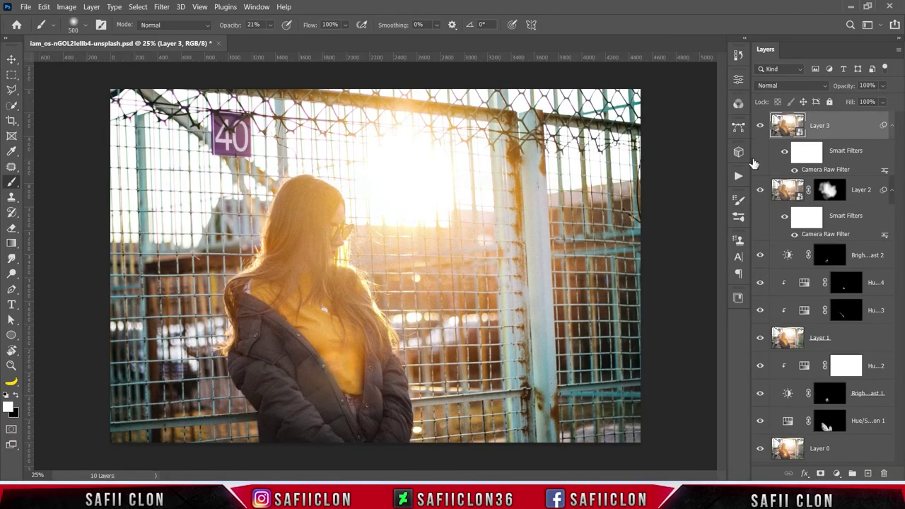
# Group Layer 3 through Hue/Saturation 1 into a group named EDIT and compare visibility
pyautogui.click(760, 125)
pyautogui.click(759, 126)
pyautogui.keyDown('shift'); pyautogui.click(863, 427); pyautogui.keyUp('shift')
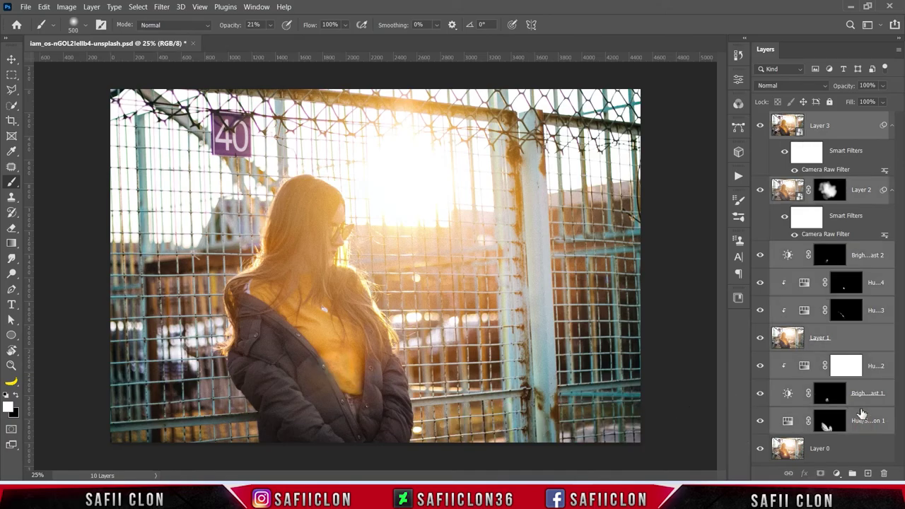
pyautogui.rightClick(860, 414)
pyautogui.click(728, 71)
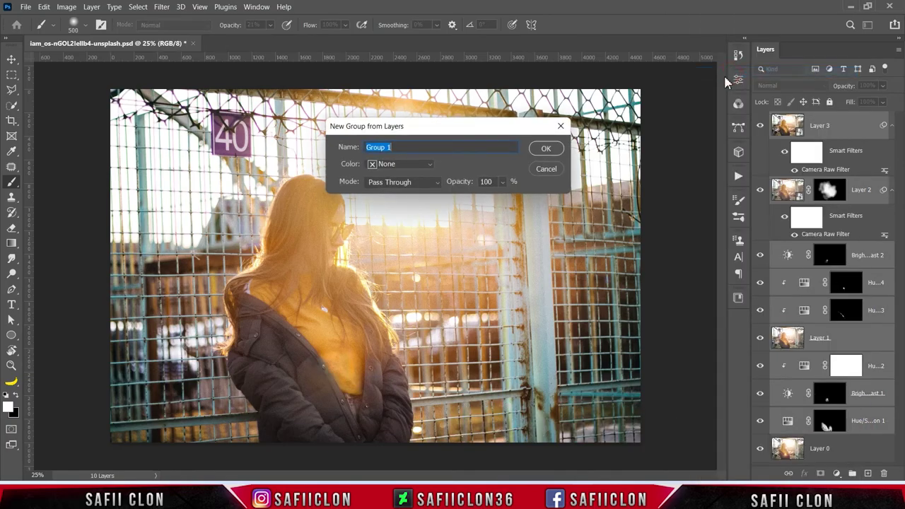
pyautogui.write('EDI')
pyautogui.click(544, 148)
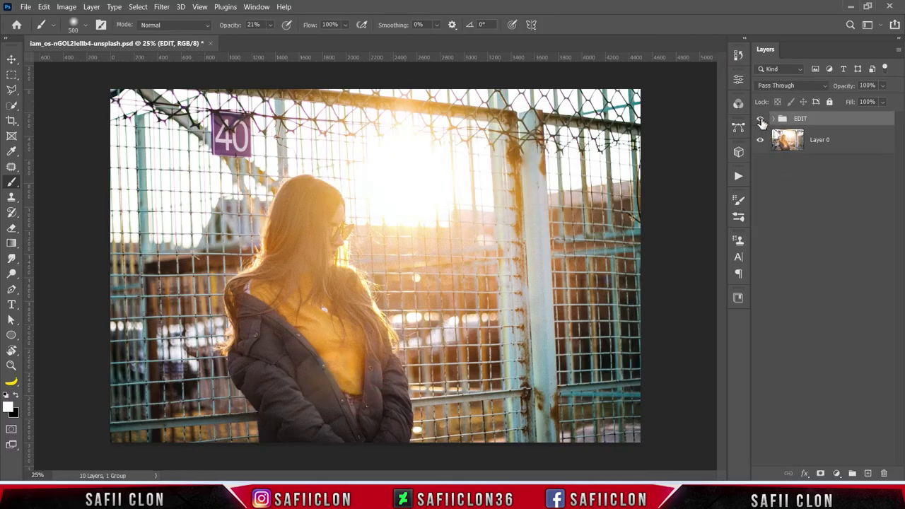
pyautogui.click(761, 119)
pyautogui.click(761, 119)
pyautogui.click(760, 119)
pyautogui.click(760, 119)
pyautogui.scroll(-2, 608, 203)
pyautogui.scroll(1, 607, 201)
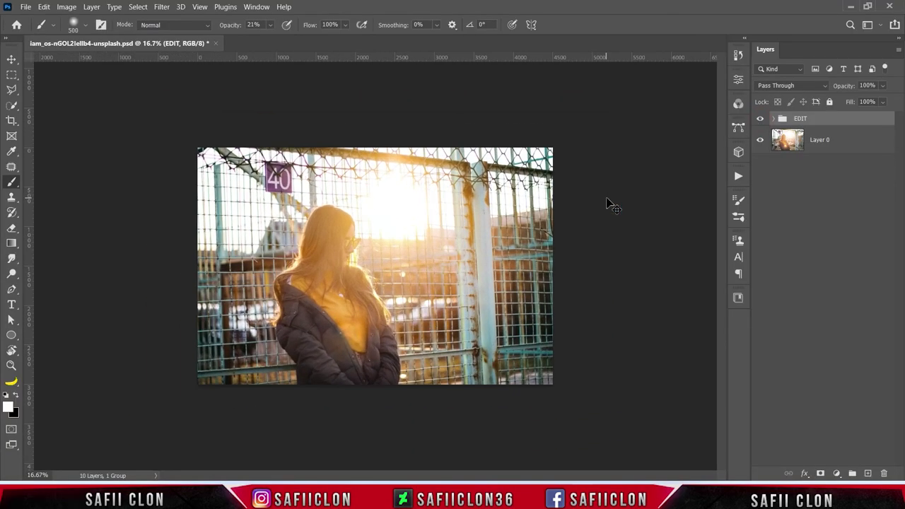
pyautogui.scroll(2, 606, 200)
pyautogui.click(761, 119)
pyautogui.click(760, 119)
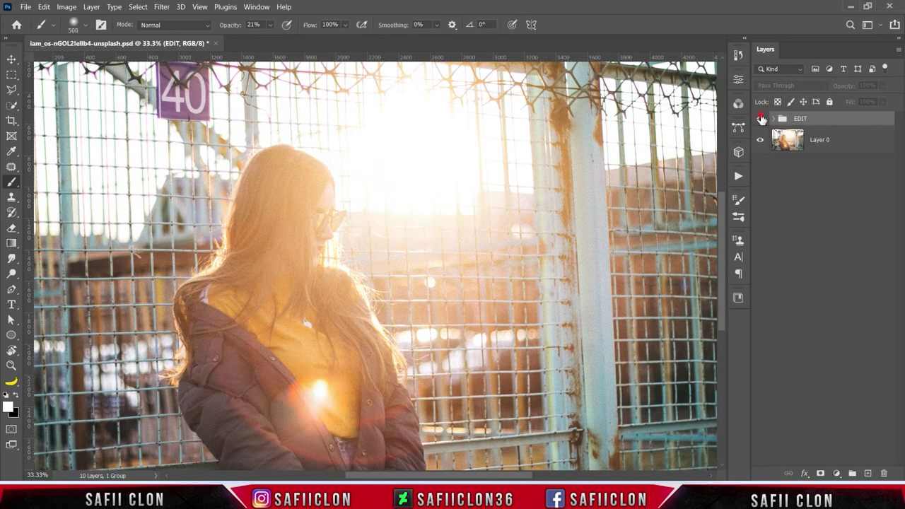
pyautogui.click(760, 120)
pyautogui.scroll(-1, 658, 187)
pyautogui.scroll(-1, 661, 191)
pyautogui.scroll(1, 661, 191)
pyautogui.scroll(1, 660, 191)
pyautogui.scroll(-1, 661, 191)
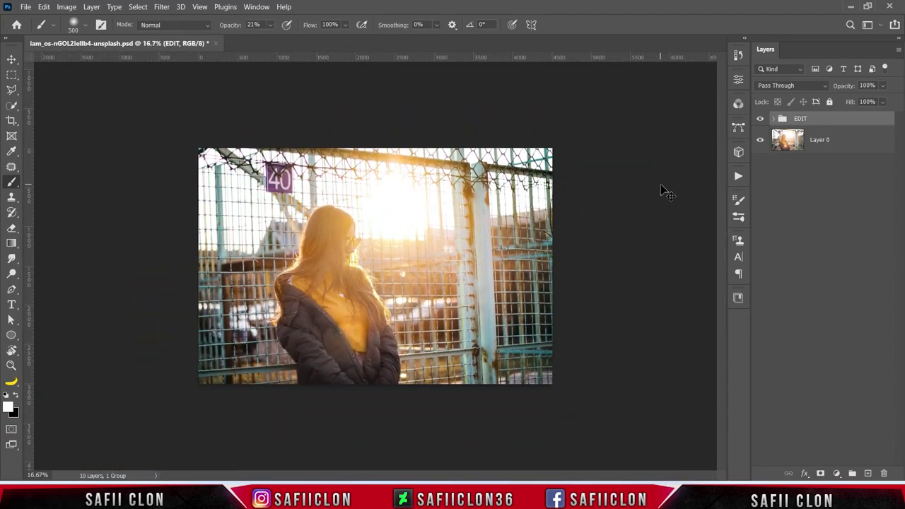
pyautogui.scroll(1, 660, 191)
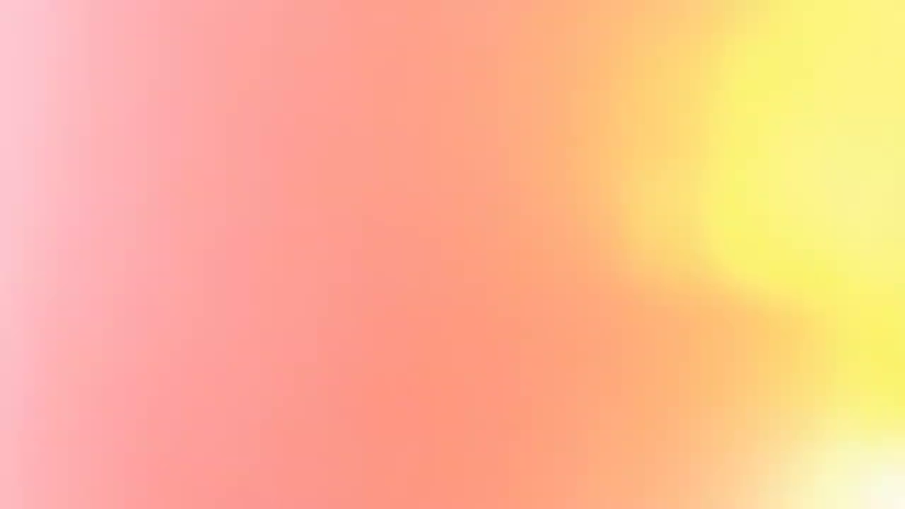